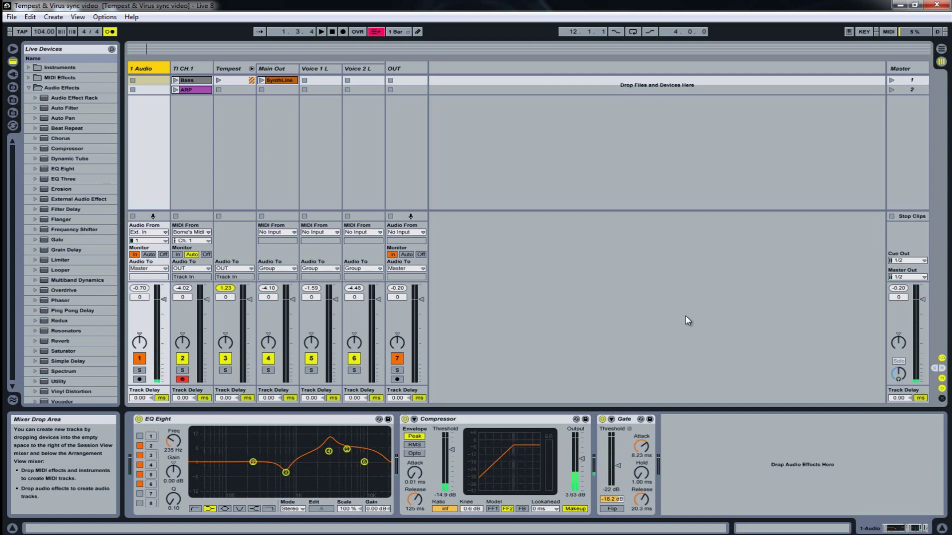
- Collapse the 1 Audio track's column and inspect the devices on the TI CH.1 track and the Tempest group's tracks
drag(169, 69, 112, 62)
click(158, 70)
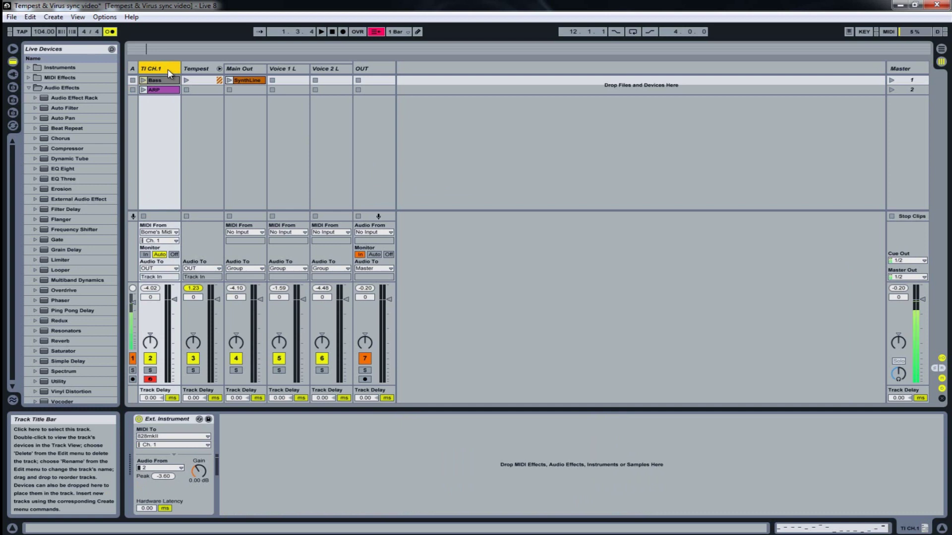
click(199, 69)
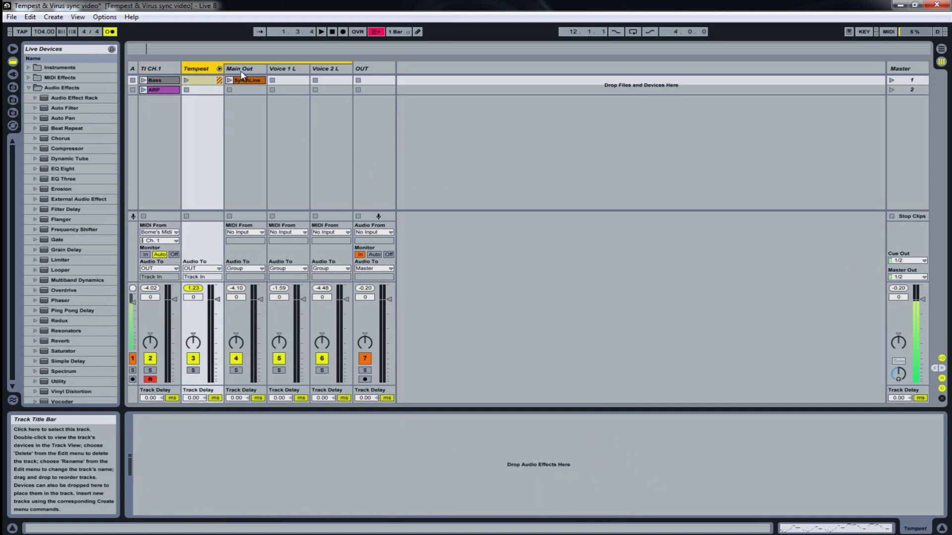
key(Right)
key(Right)
key(Right)
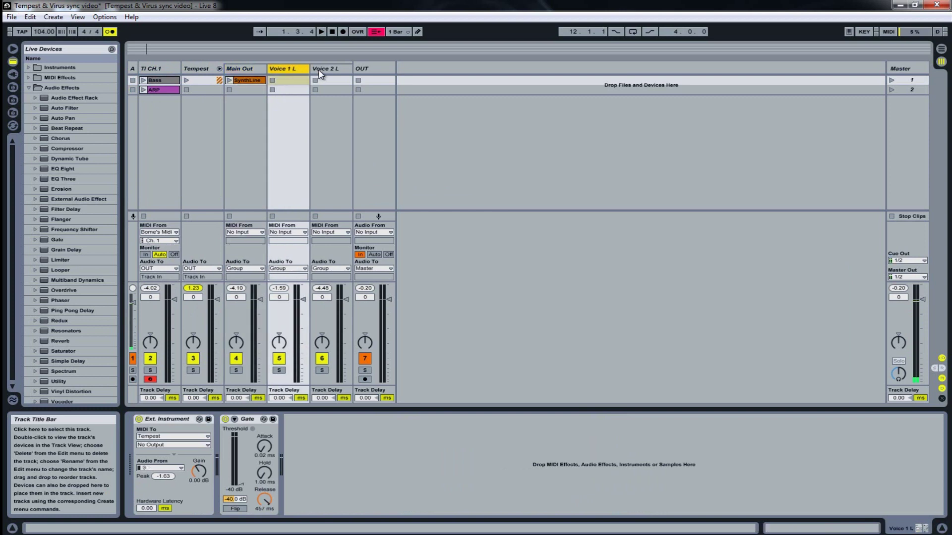
click(252, 70)
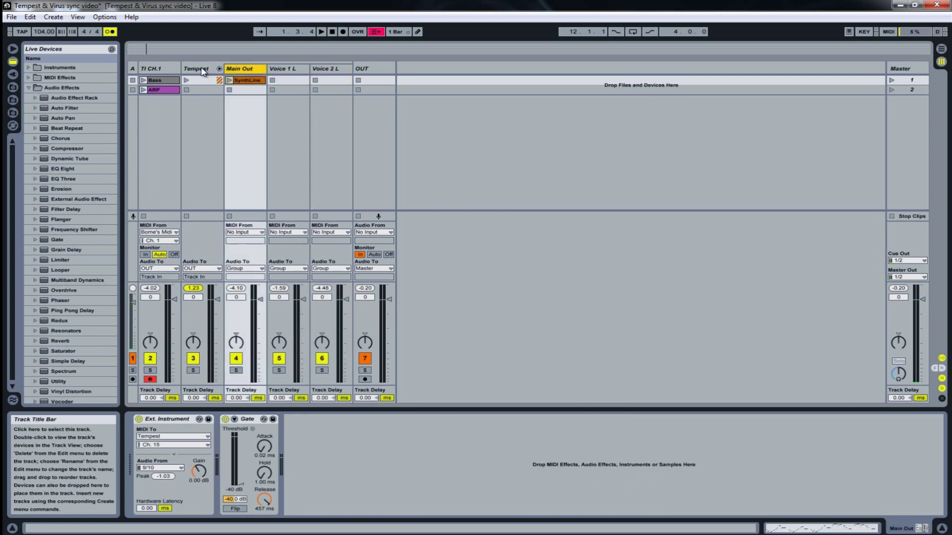
click(201, 70)
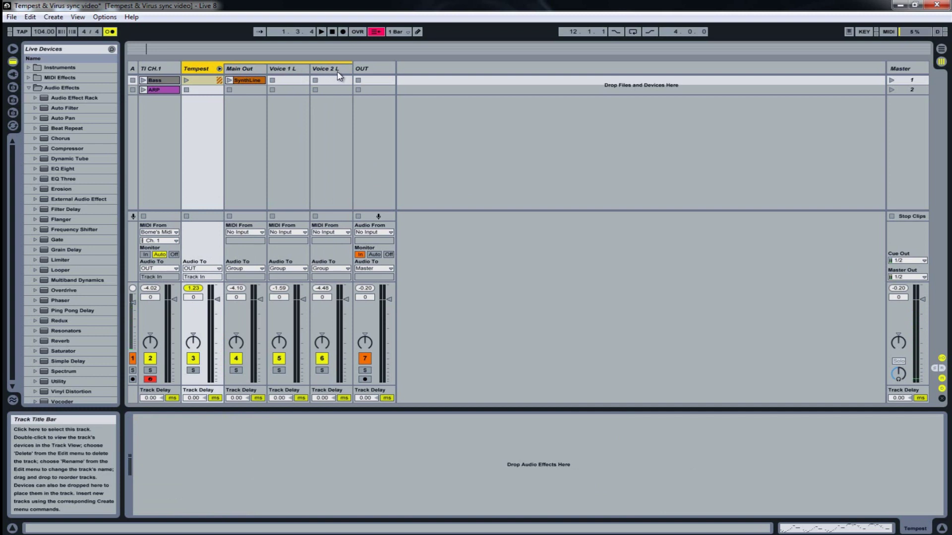
- Open the preferences and check the audio device, sample rate and buffer size settings
click(109, 19)
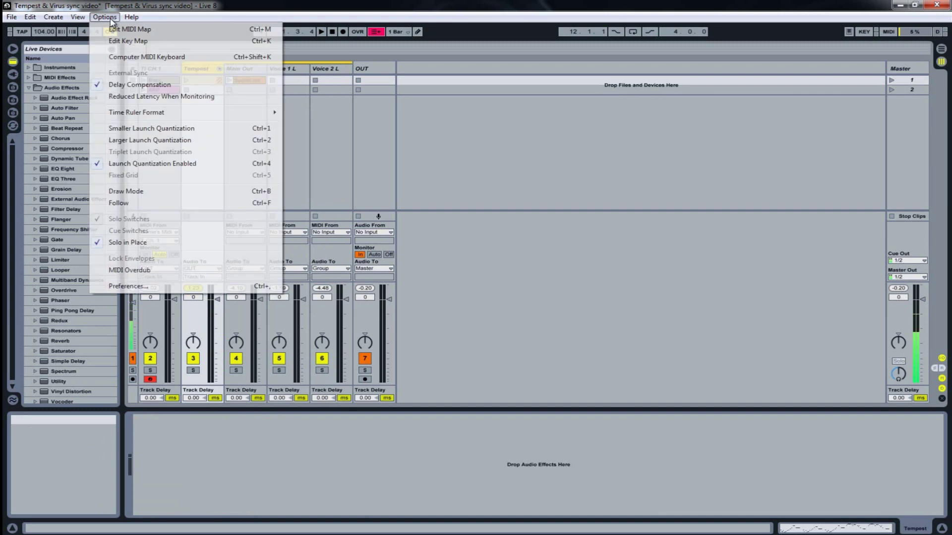
click(178, 288)
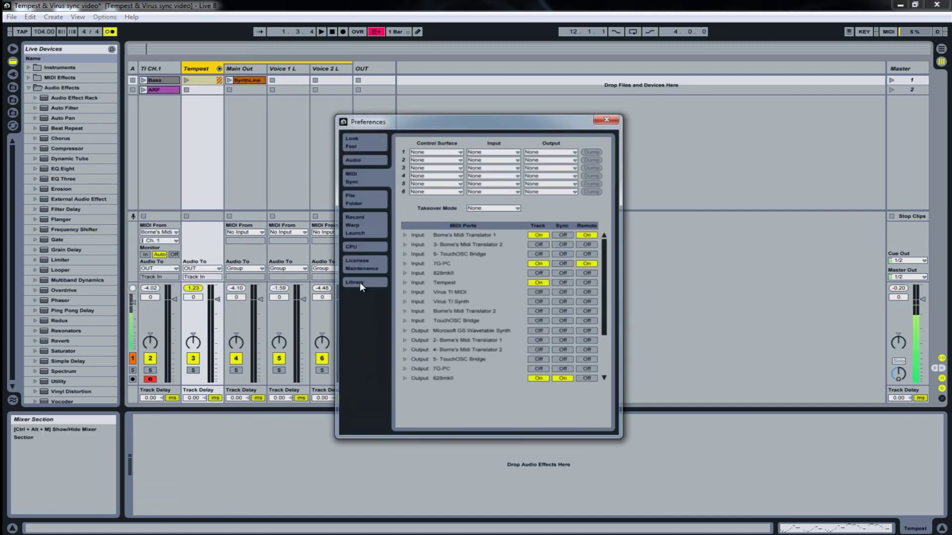
click(362, 160)
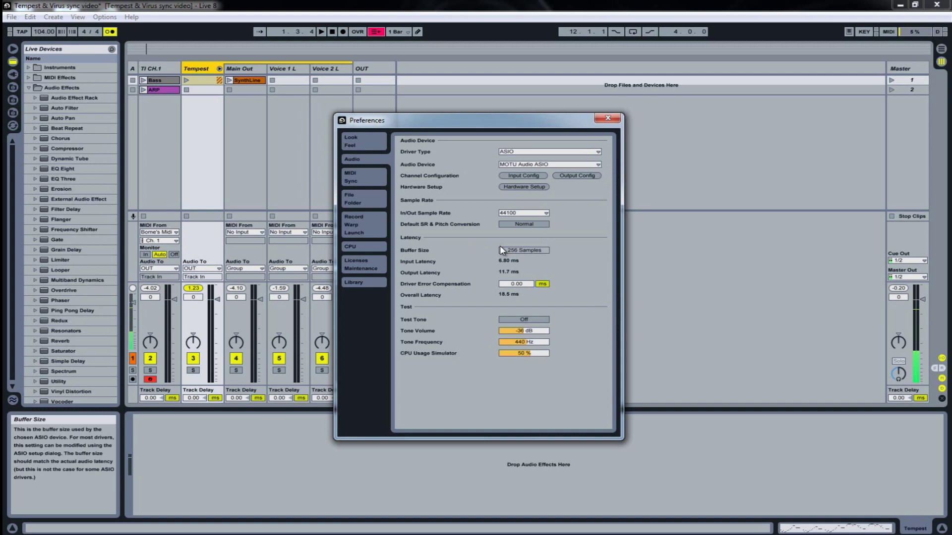
- Review the MIDI port list, checking the Track and Sync states of the 828mkII and Tempest outputs
click(361, 178)
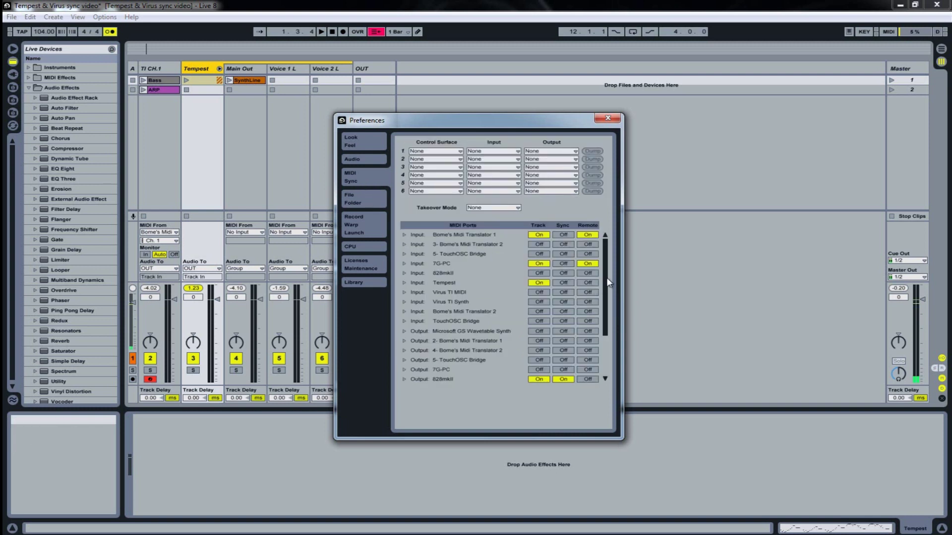
mouse_move(605, 281)
mouse_down()
mouse_move(604, 329)
mouse_move(607, 268)
mouse_up()
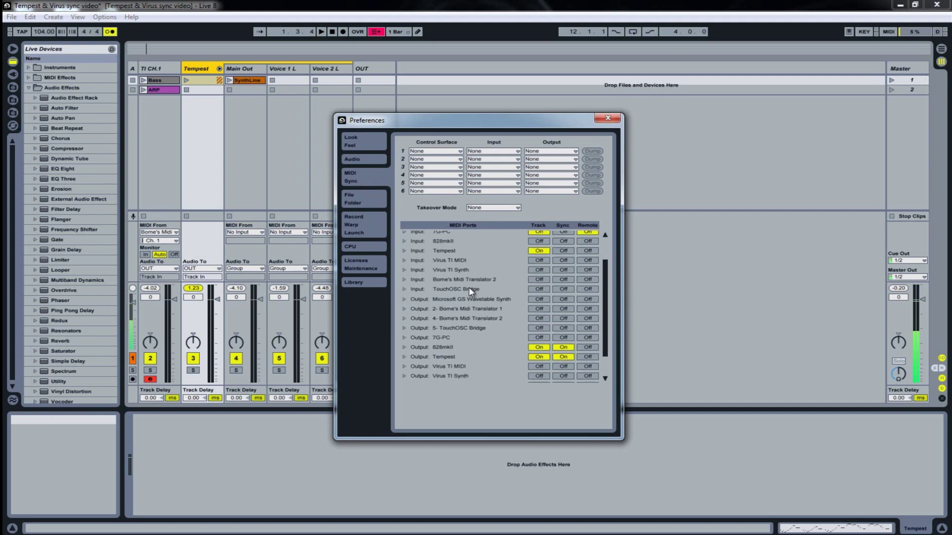
scroll(471, 292, down, 3)
scroll(471, 292, down, 3)
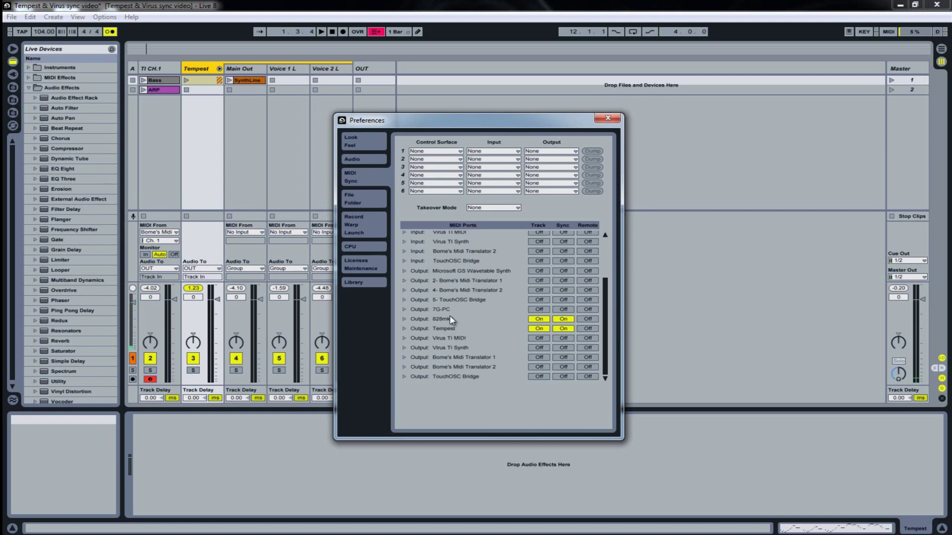
click(564, 327)
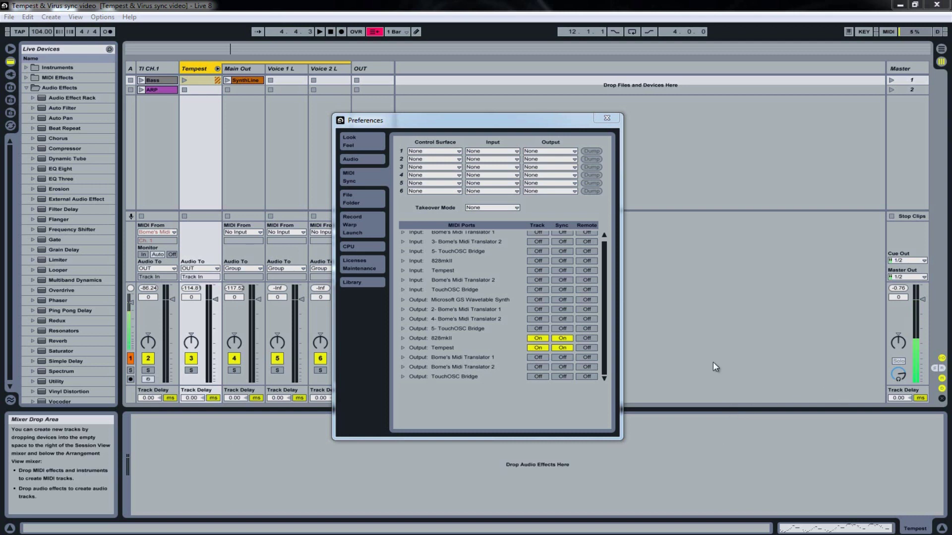
- Turn off Sync for the 828mkII and Tempest MIDI outputs
click(603, 308)
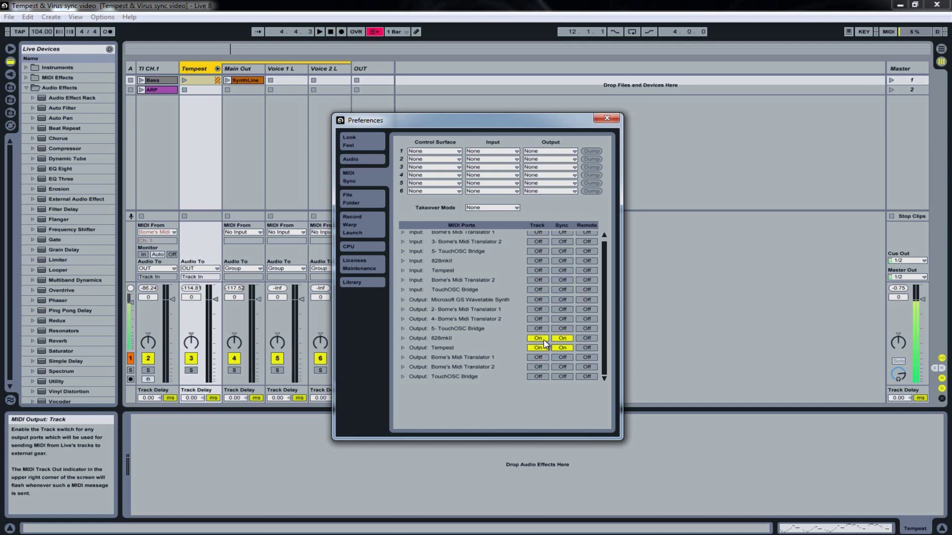
click(563, 338)
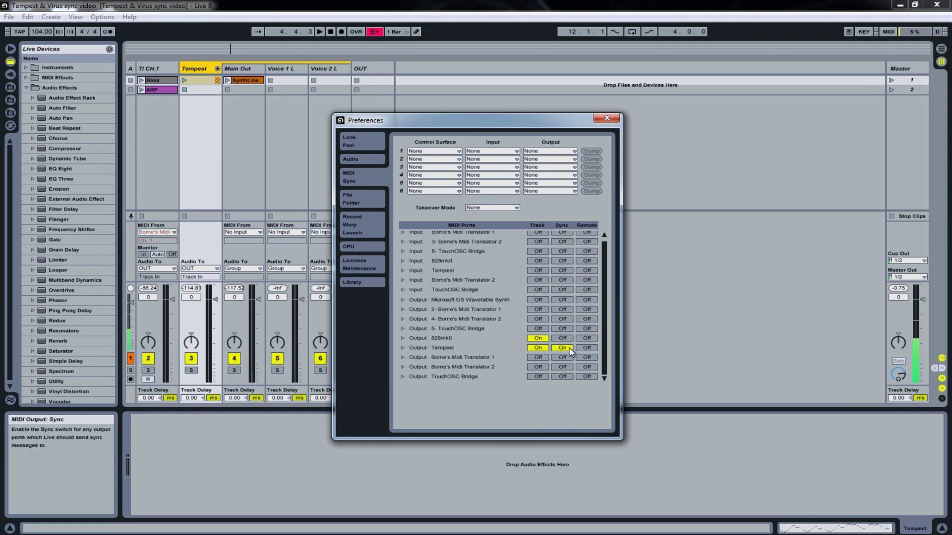
click(565, 348)
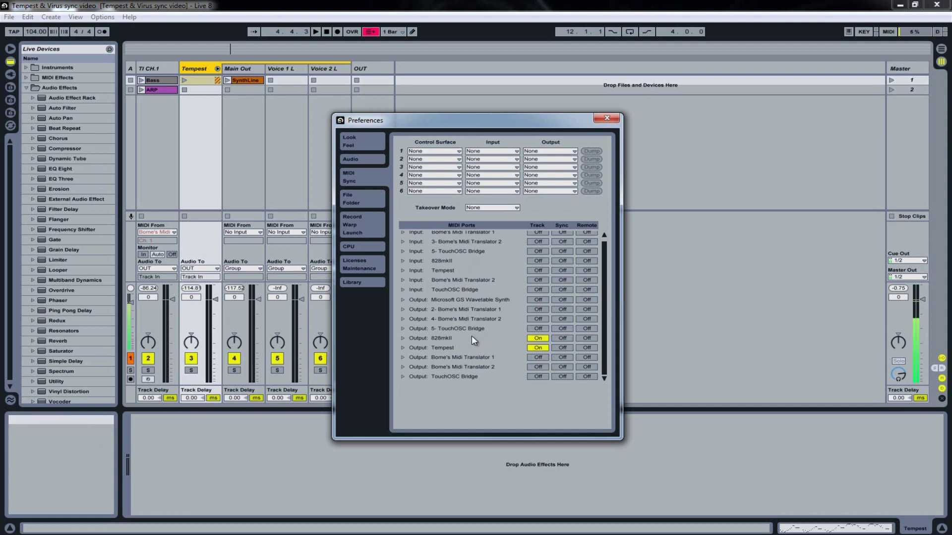
- Enable Sync on the Tempest MIDI input and switch on external sync
scroll(609, 321, up, 1)
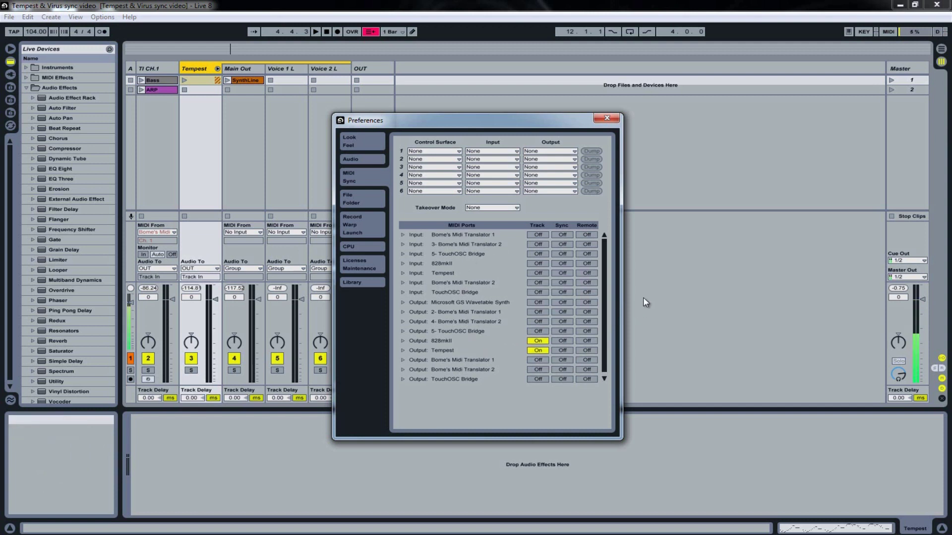
click(561, 274)
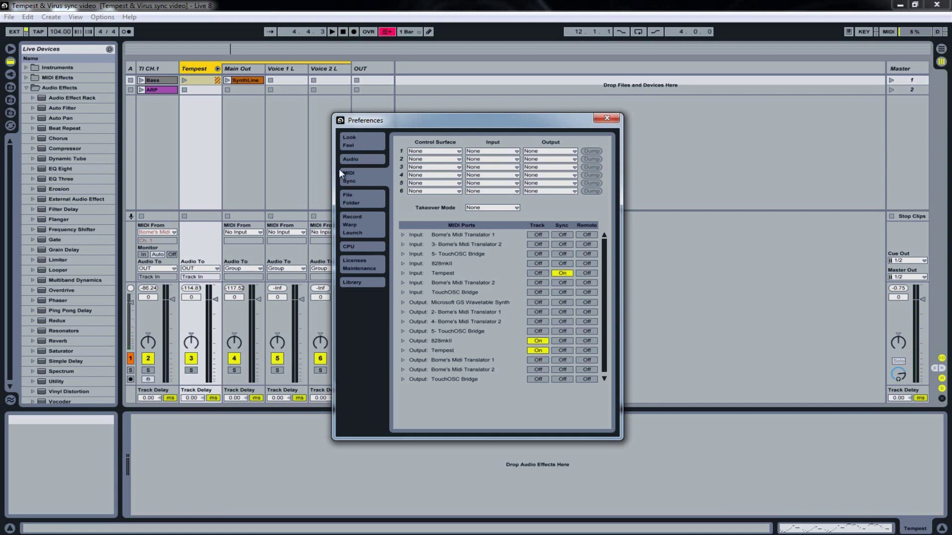
click(15, 31)
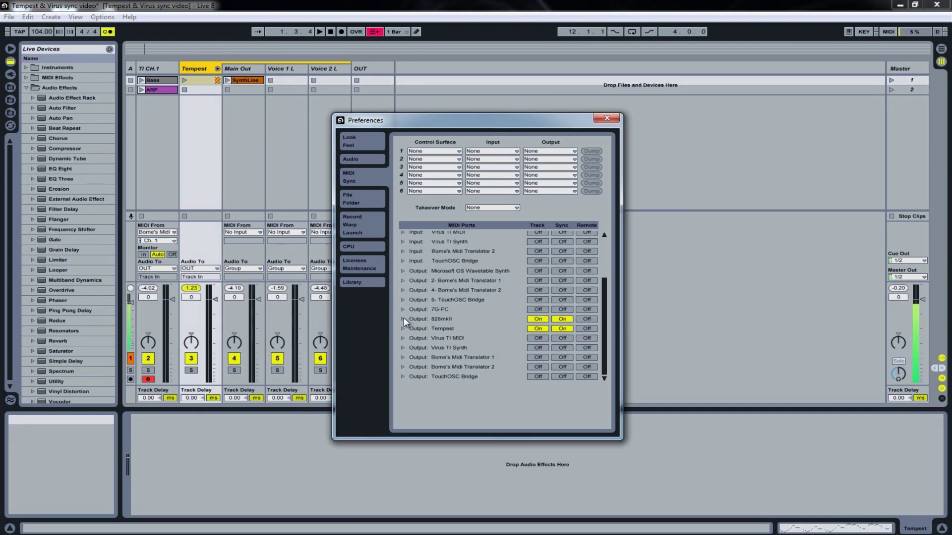
- Expand the 828mkII and Tempest output settings and reset both MIDI Clock Sync Delay values to 0.00 ms
click(403, 318)
click(402, 359)
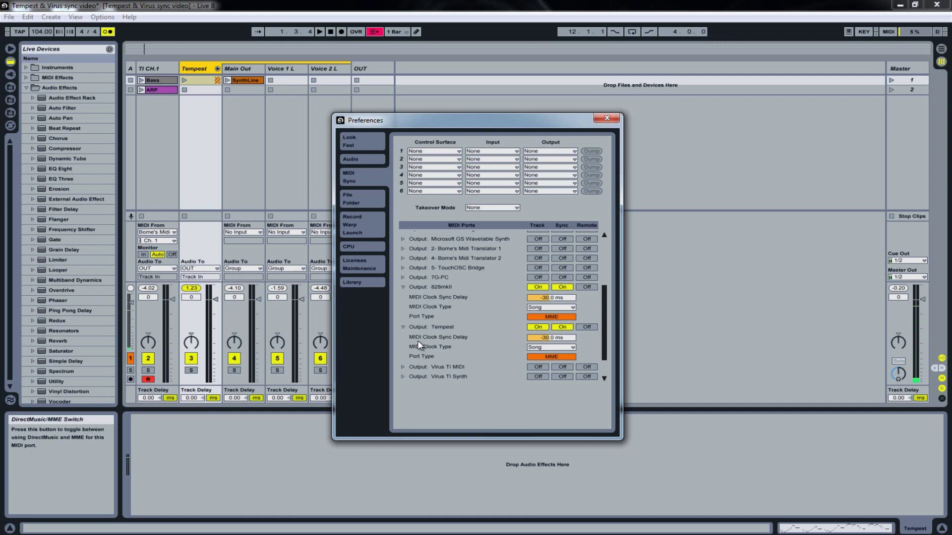
right_click(553, 300)
click(574, 302)
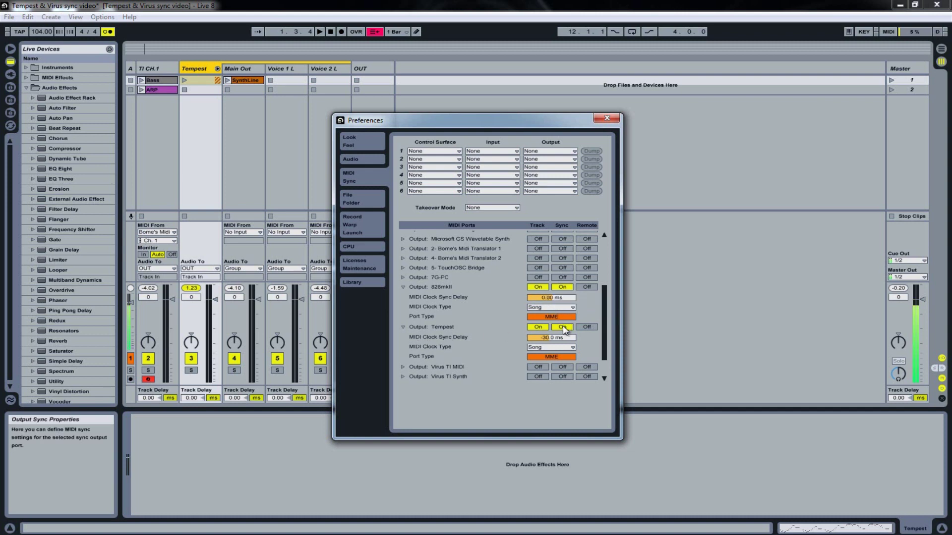
right_click(554, 338)
click(566, 343)
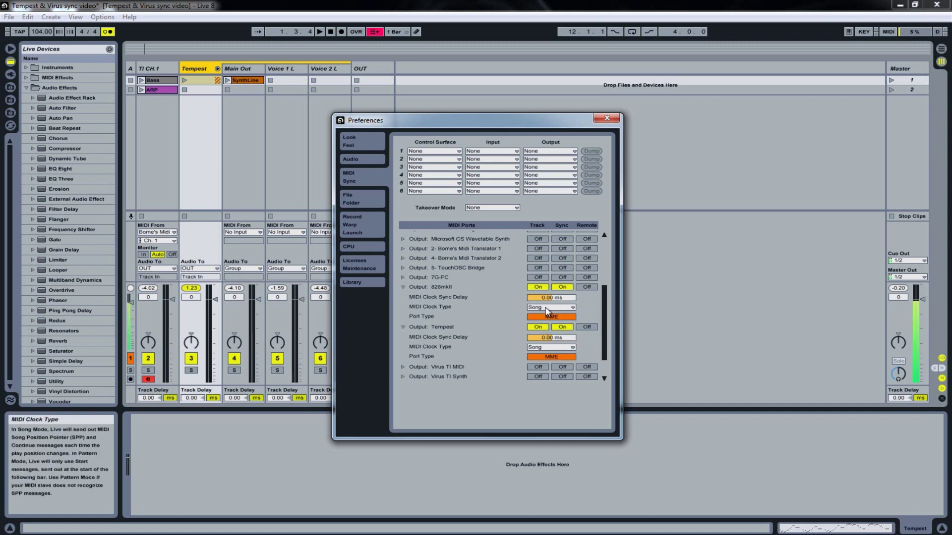
- Turn the metronome off and back on
scroll(523, 319, down, 1)
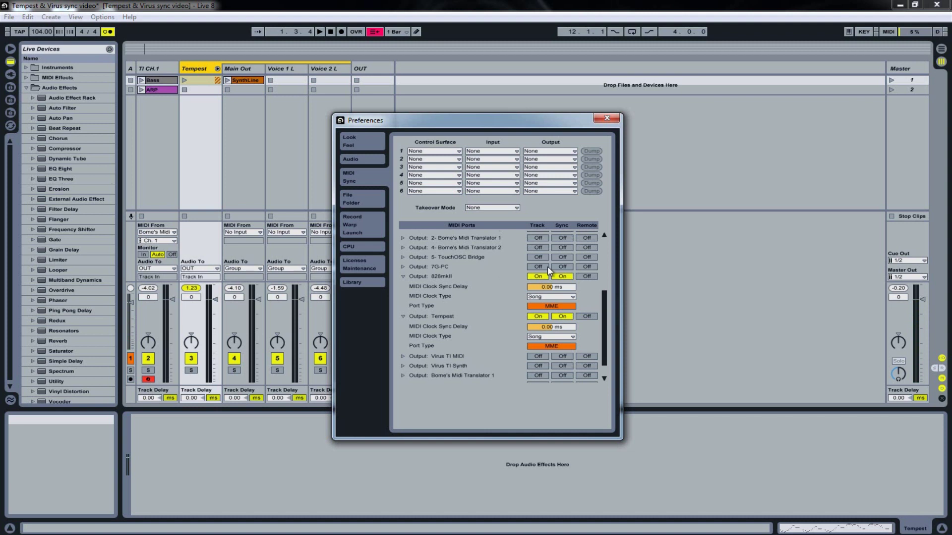
click(107, 32)
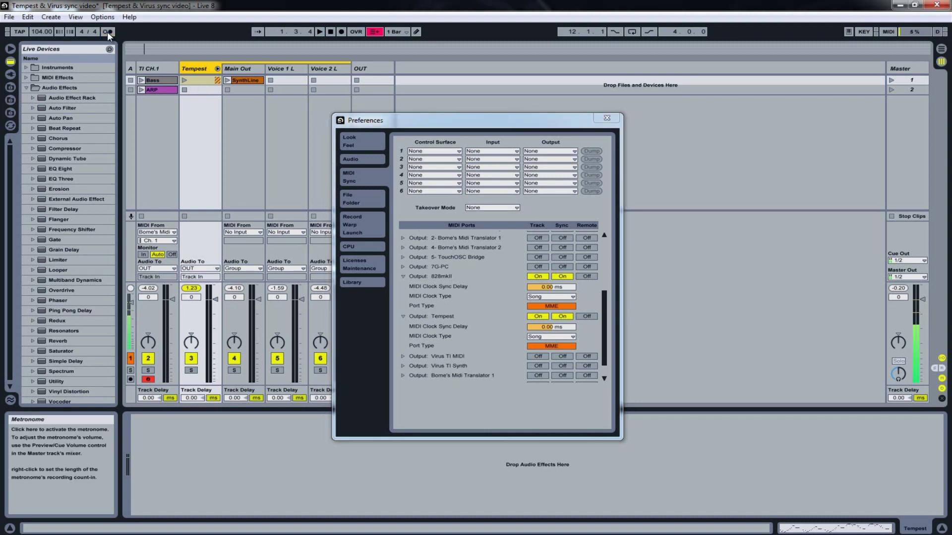
click(107, 31)
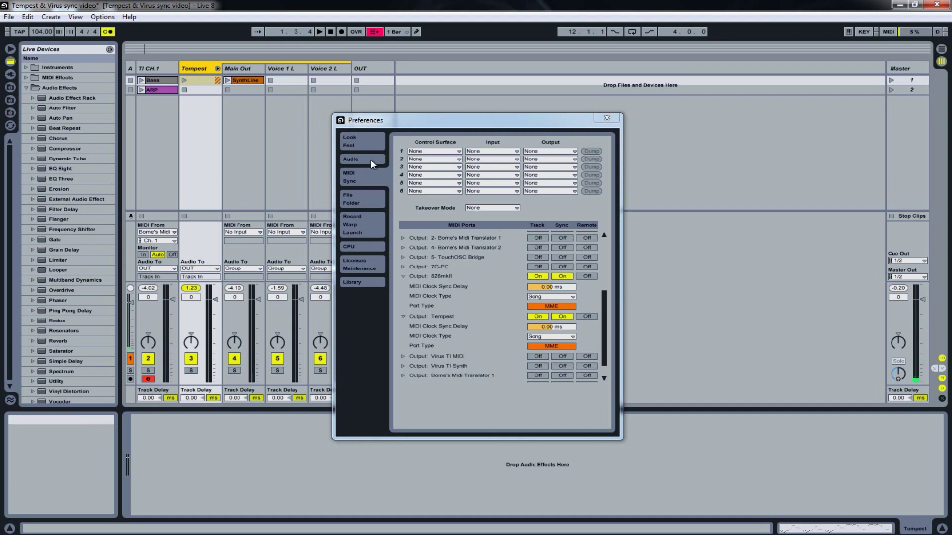
- Start playback and set the Tempest output's MIDI Clock Sync Delay to -30.0 ms
click(319, 31)
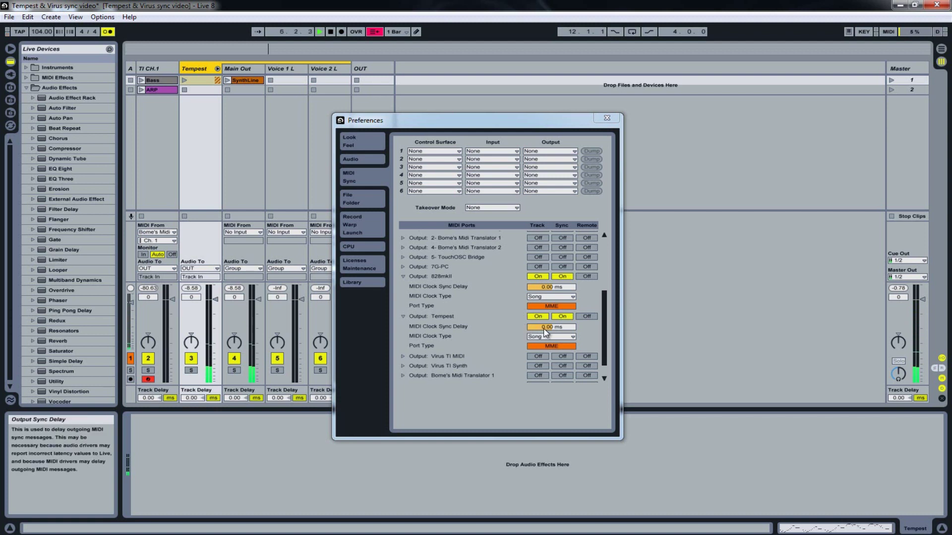
click(407, 275)
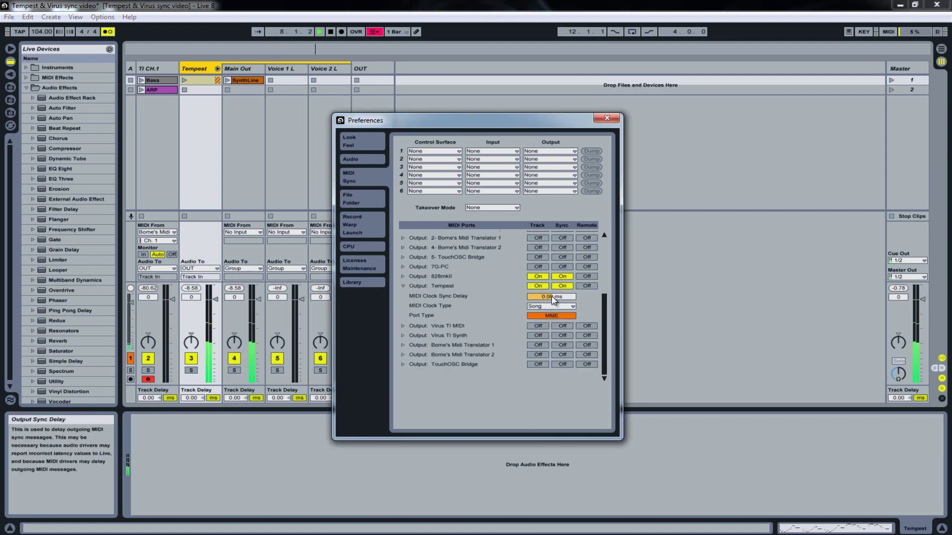
drag(552, 299, 553, 299)
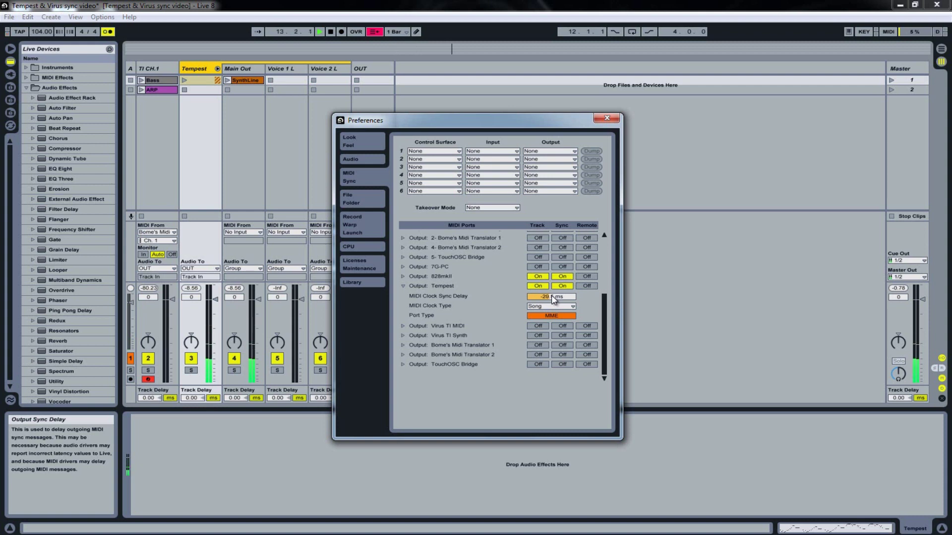
drag(553, 299, 550, 297)
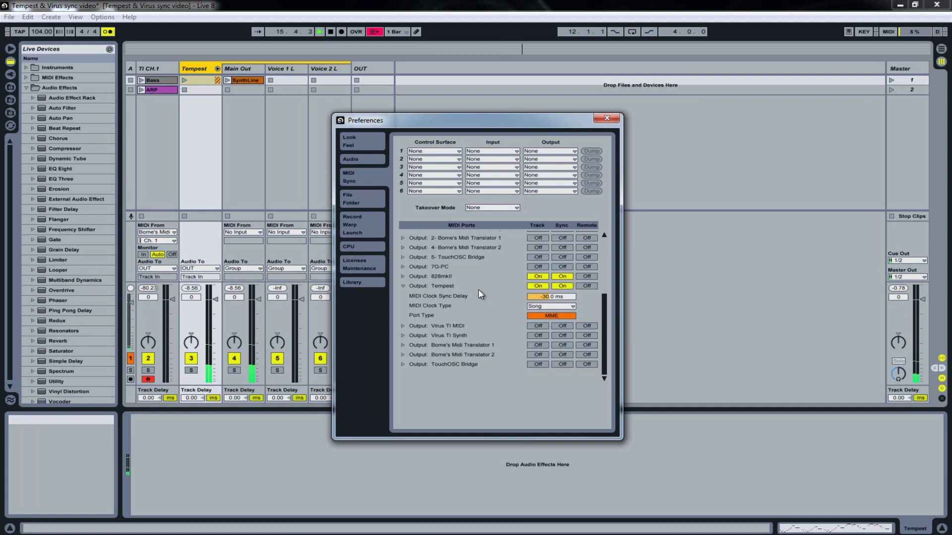
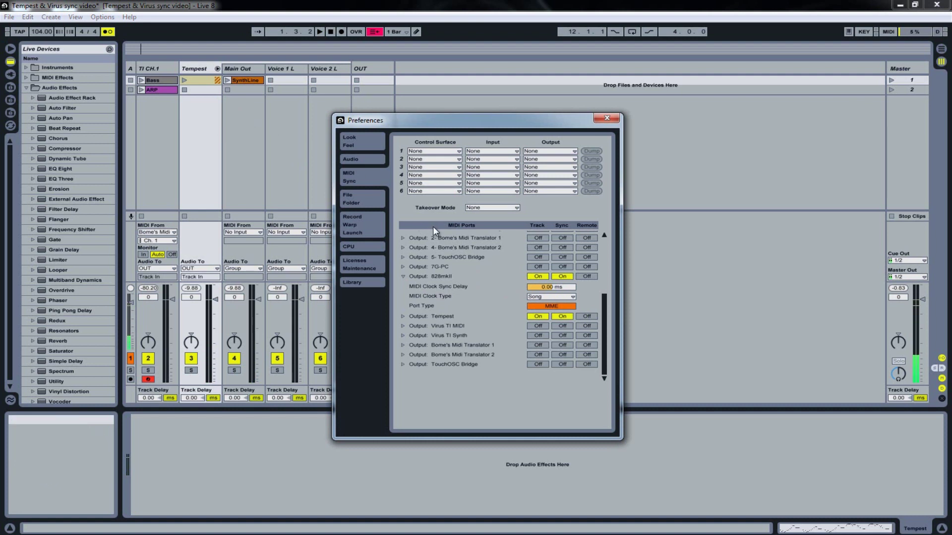
- Launch the ARP clip on the TI CH.1 track, then stop and restart playback to hear its timing
click(141, 90)
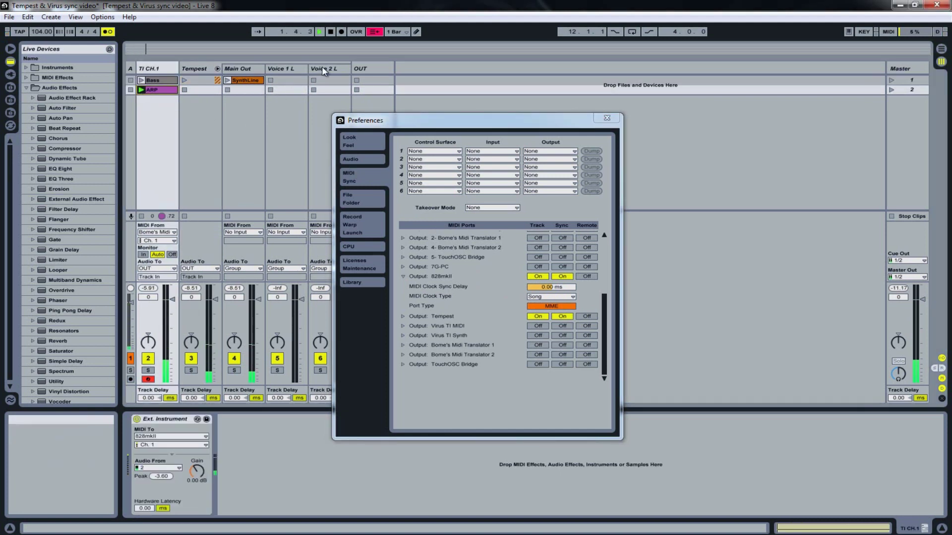
click(328, 31)
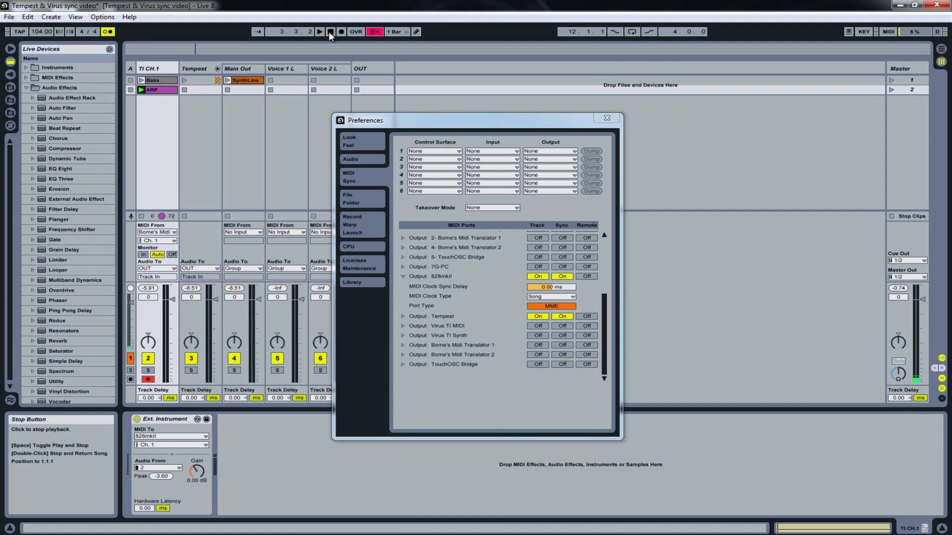
click(320, 32)
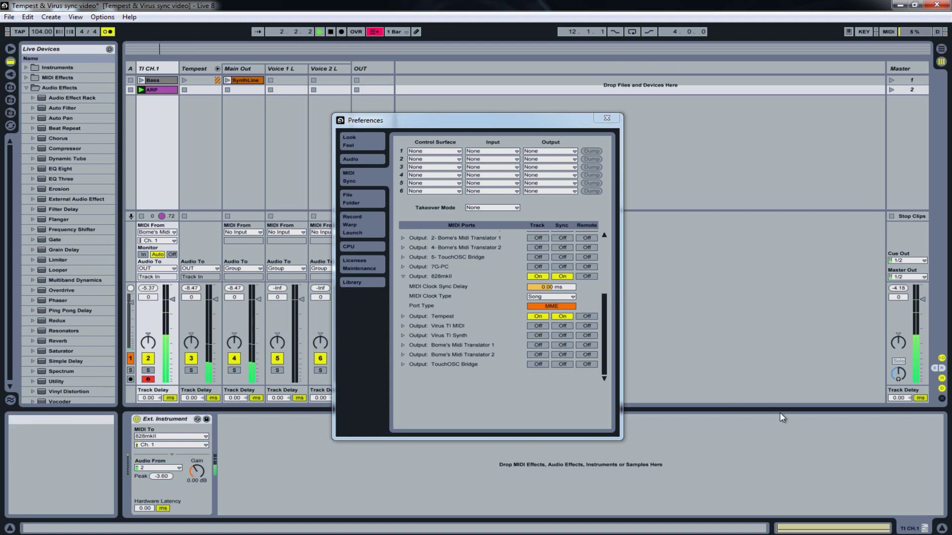
- Set the 828mkII output's MIDI Clock Sync Delay to -30.0 ms and restart playback from the beginning
scroll(900, 373, up, 2)
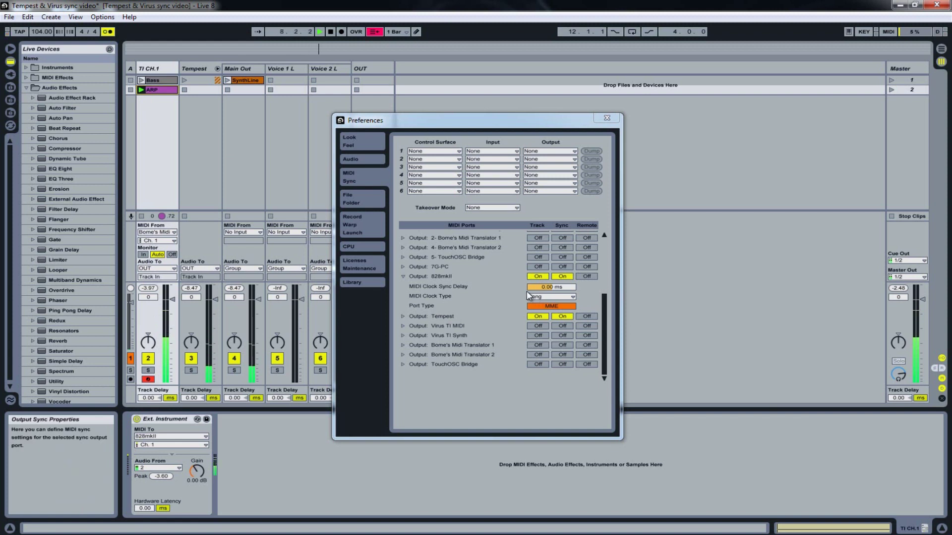
drag(547, 287, 549, 291)
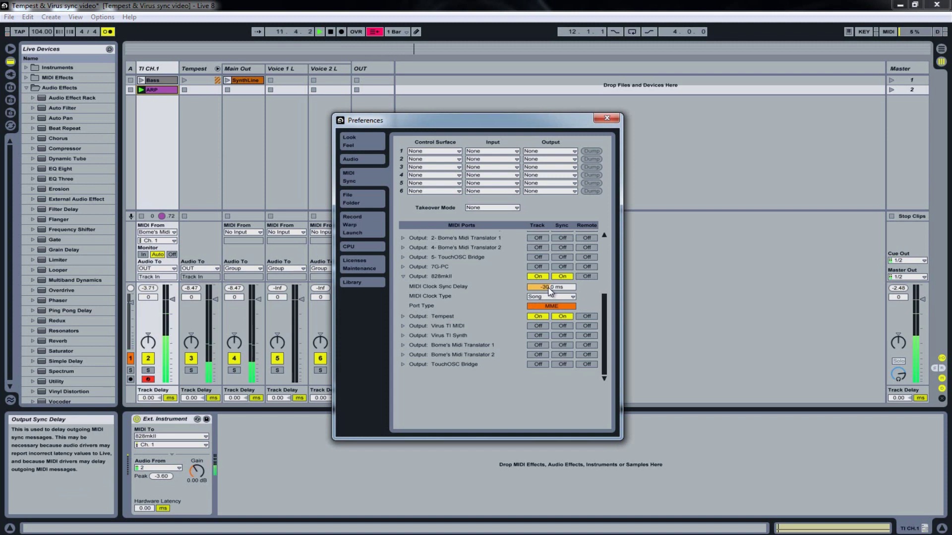
click(321, 33)
click(322, 34)
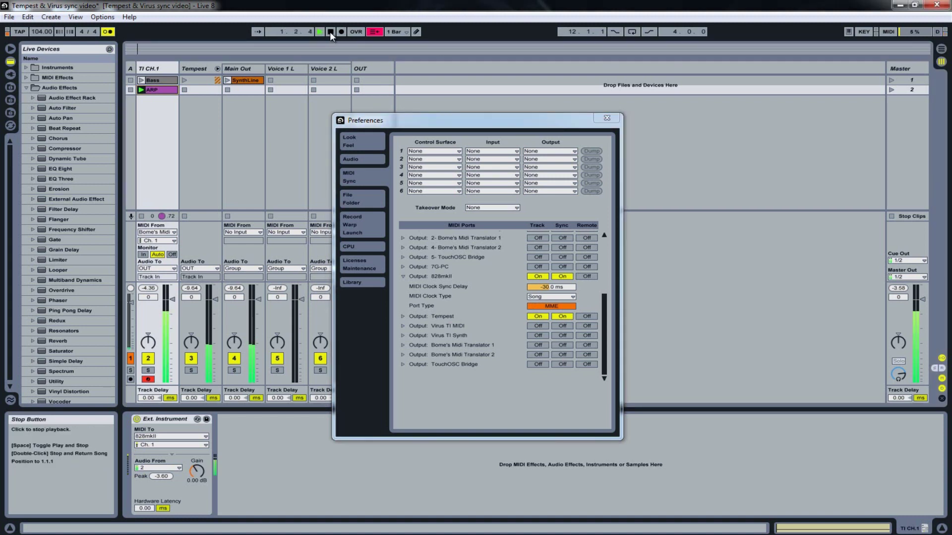
- Stop playback, briefly restart it to check the timing of the ARP clip and the Tempest, and stop it again
click(330, 31)
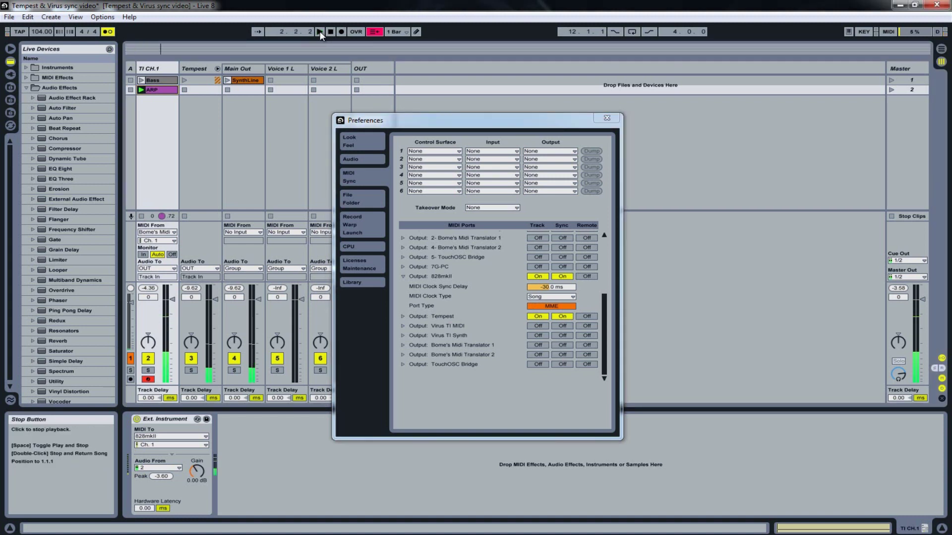
click(319, 31)
click(329, 32)
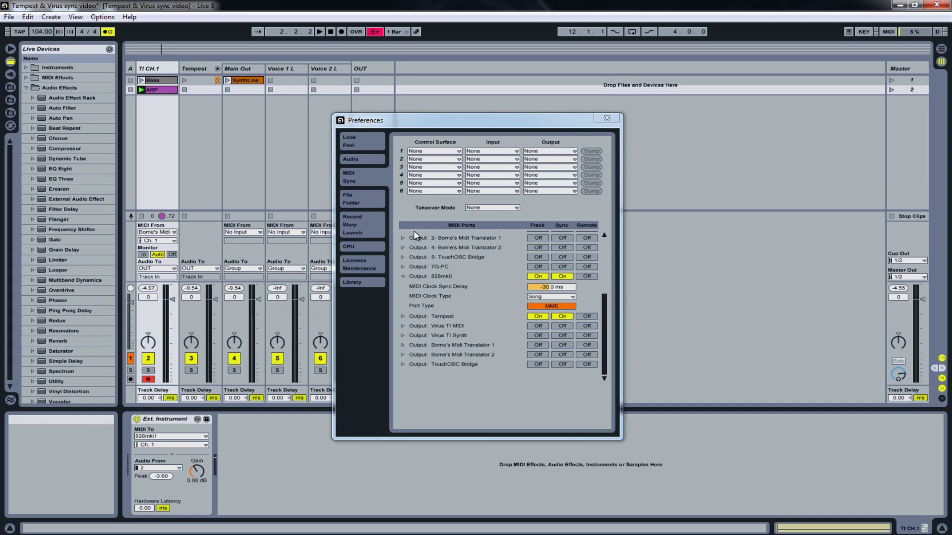
- Collapse the 828mkII output's MIDI port settings and close the Preferences
click(403, 276)
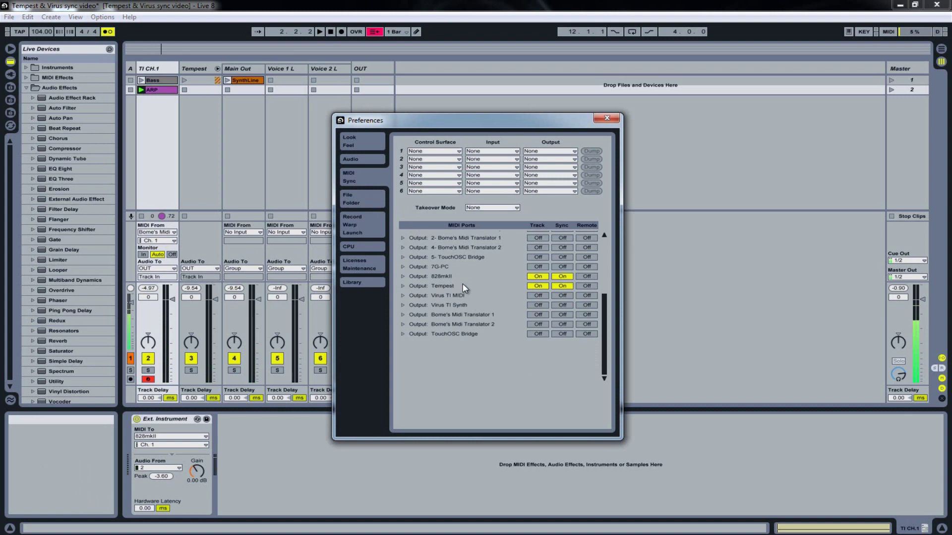
scroll(468, 287, up, 5)
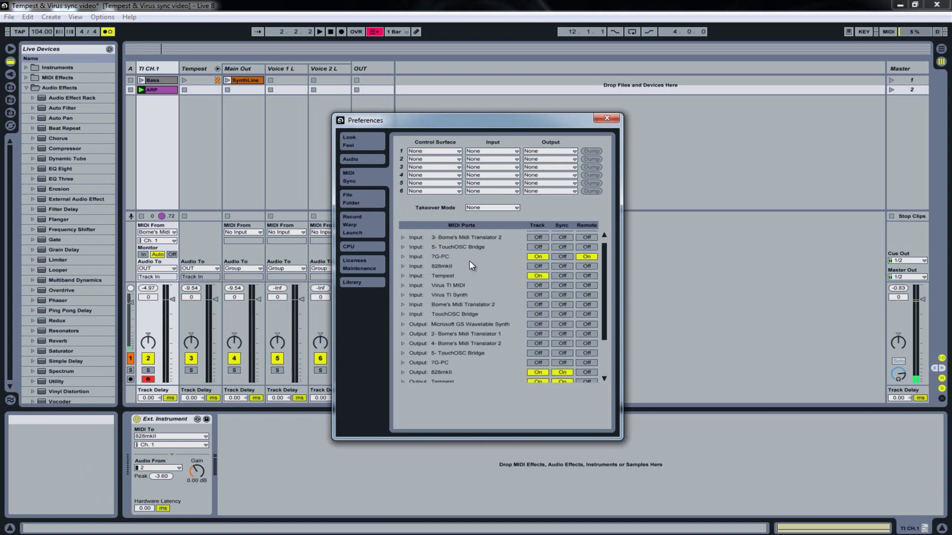
click(606, 119)
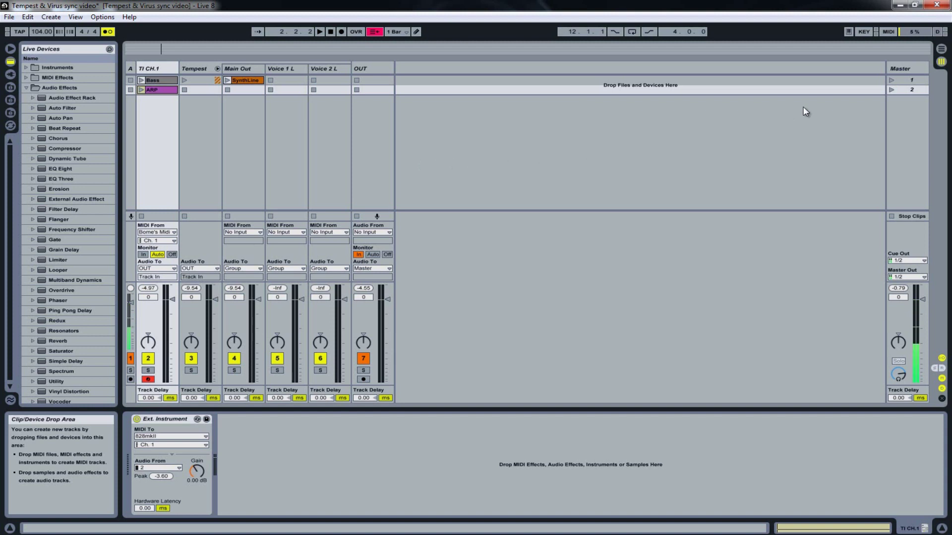
- Add a Compressor, a Limiter and a Multiband Dynamics device to the Master track
click(904, 69)
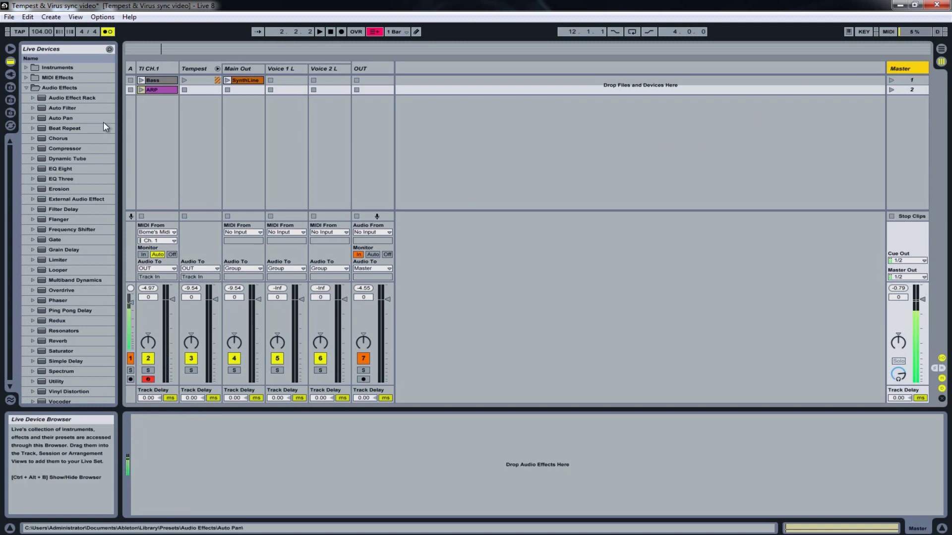
double_click(72, 148)
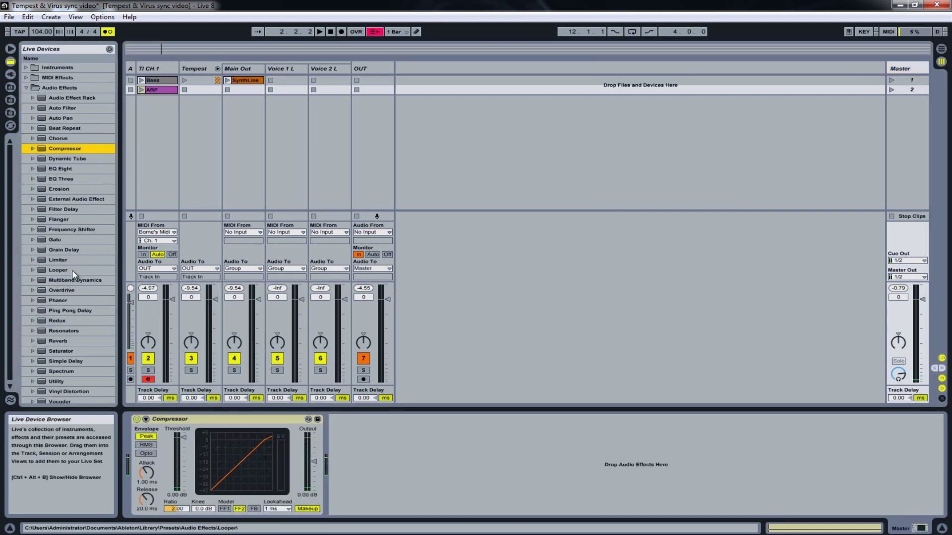
double_click(60, 260)
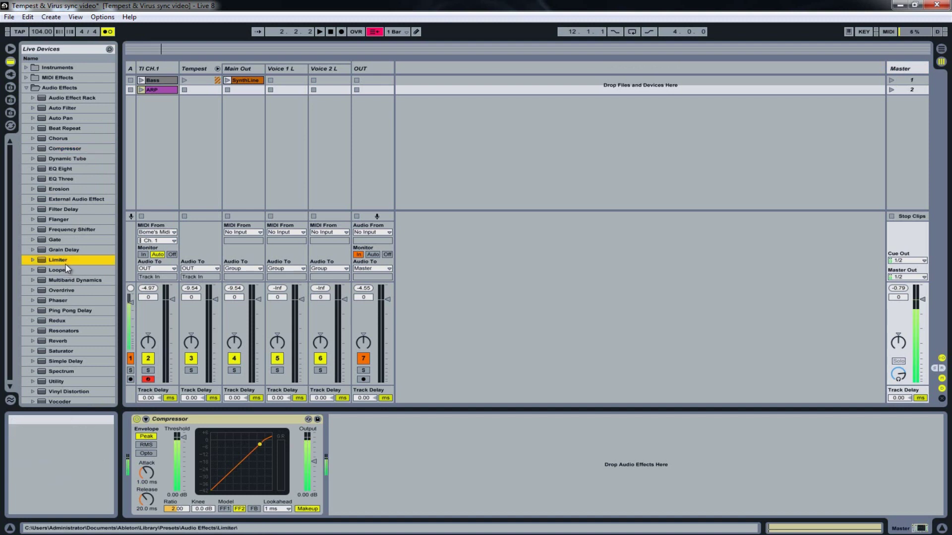
double_click(74, 280)
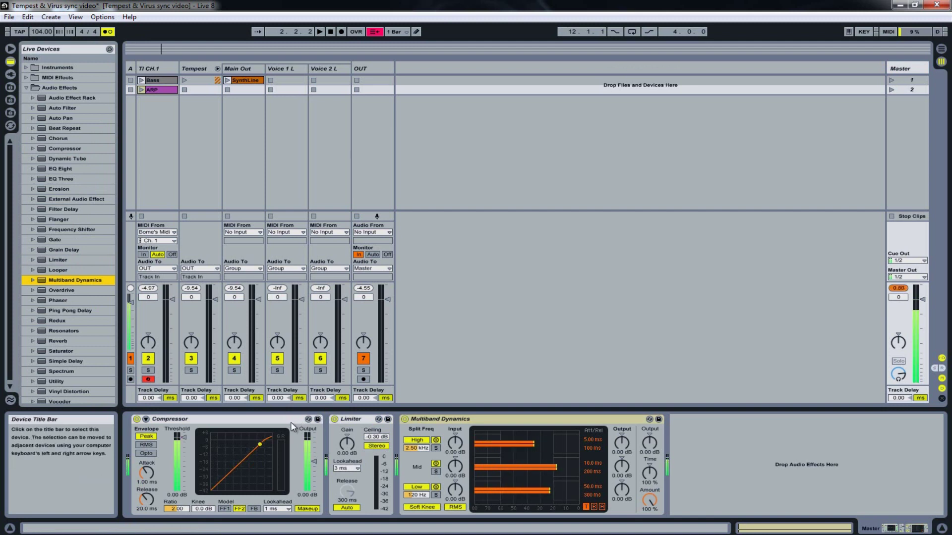
- Delete the Limiter and Multiband Dynamics from the Master track, keeping only the Compressor
shift+click(356, 420)
right_click(356, 421)
click(367, 456)
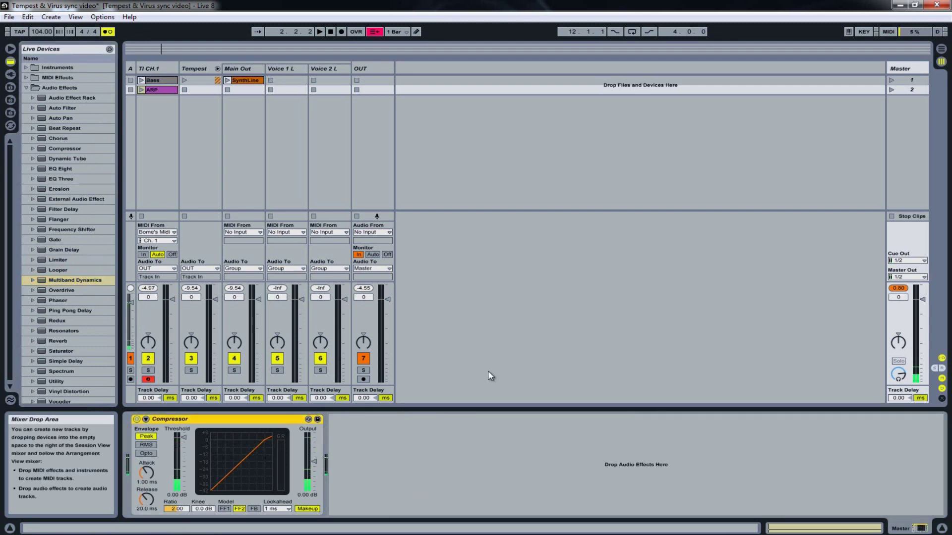
click(902, 69)
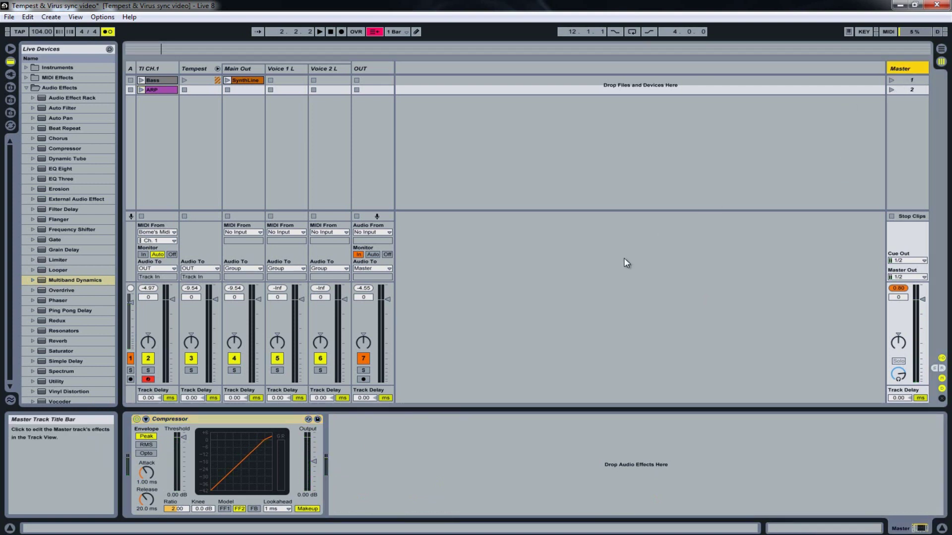
- Start playback and duplicate the Master track's Compressor several times while listening to the sync
click(272, 421)
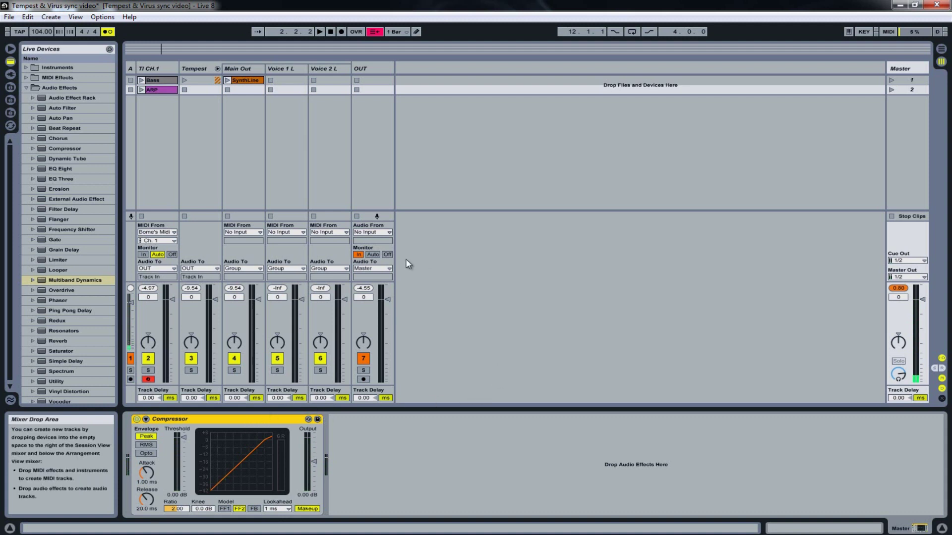
click(320, 32)
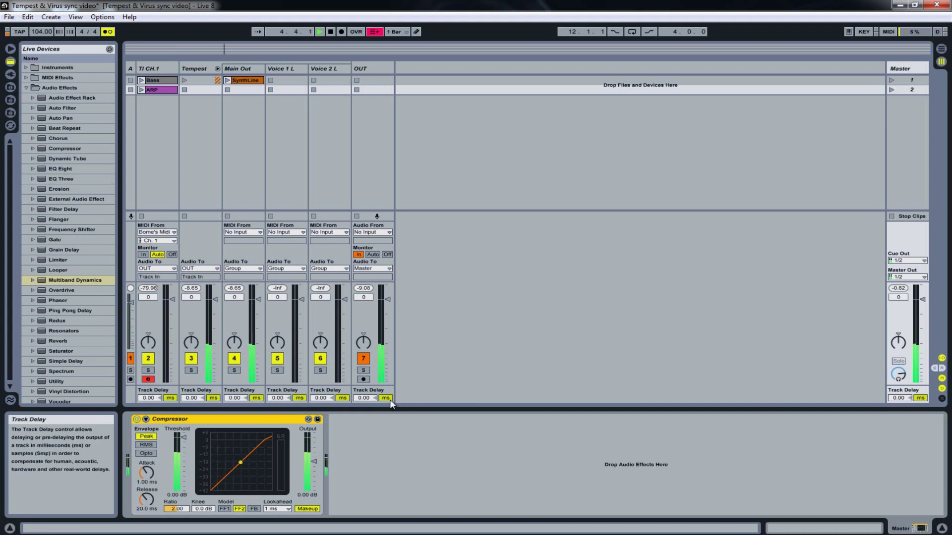
key(ctrl+d)
key(ctrl+d)
key(ctrl+d)
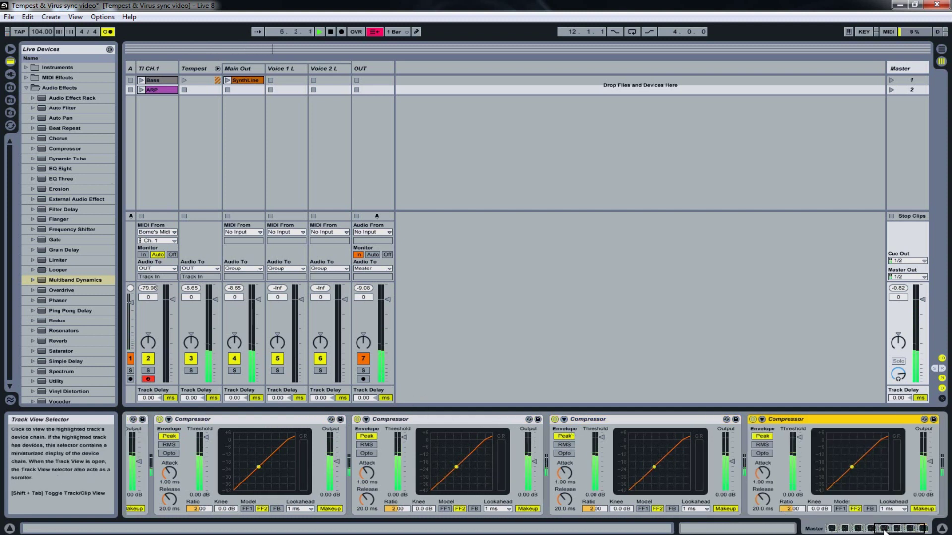
key(ctrl+d)
- Select all Compressors on the Master track and duplicate the whole chain repeatedly to load the CPU
click(253, 421)
key(ctrl+a)
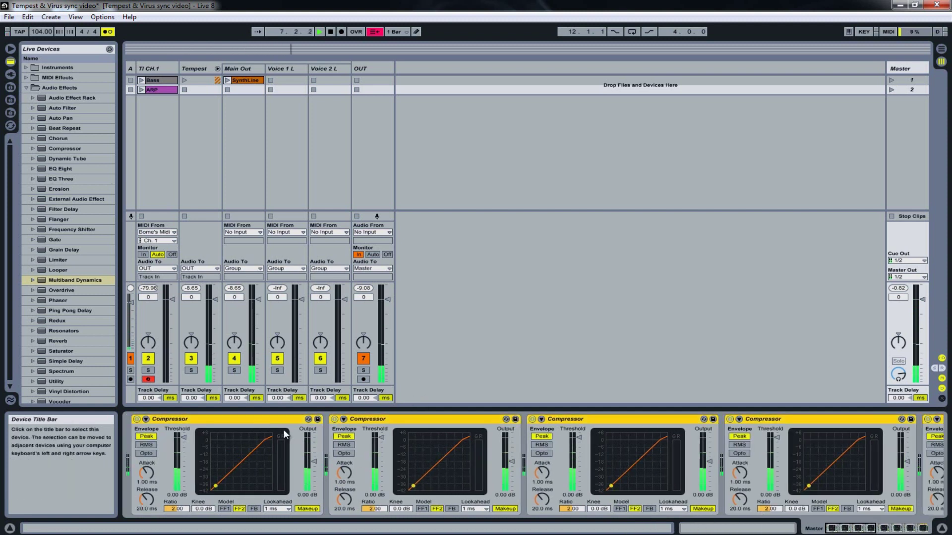
key(ctrl+z)
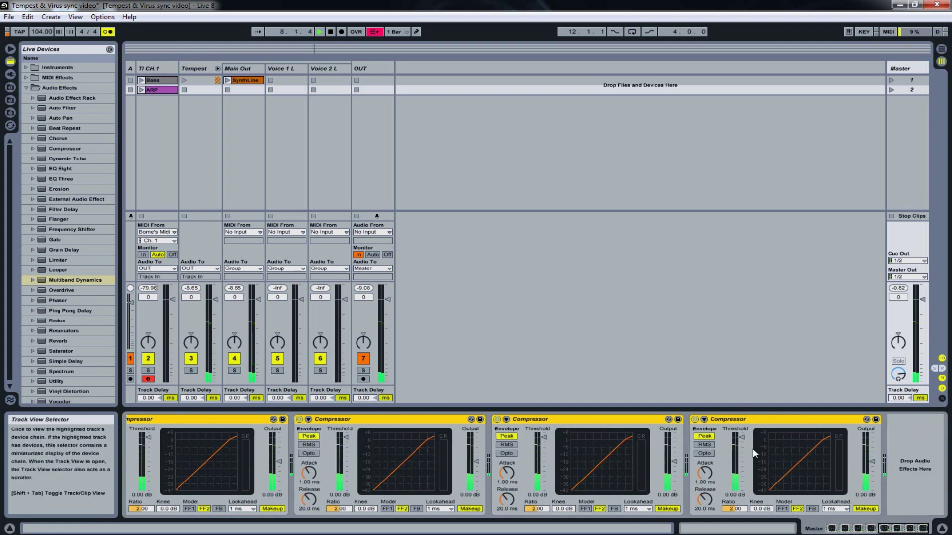
key(ctrl+y)
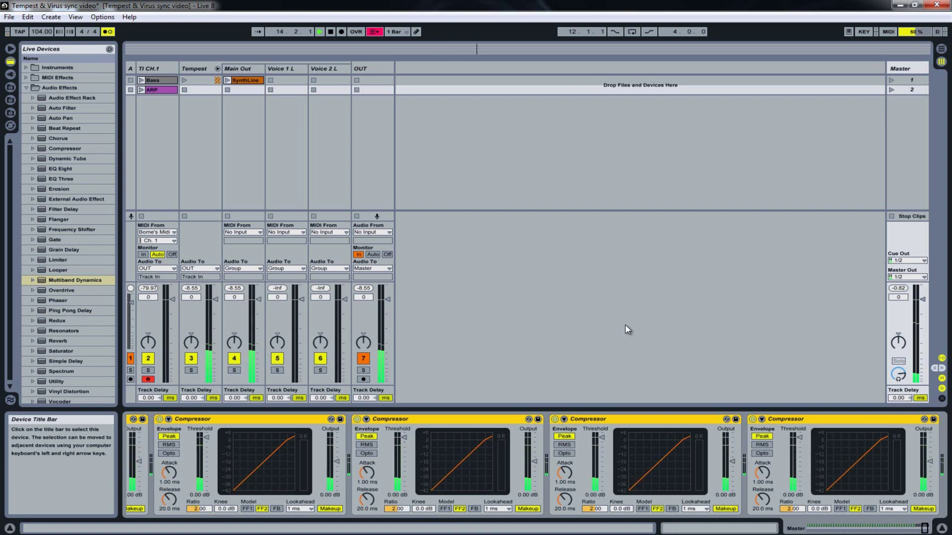
- Remove the test devices from the Master track until its chain is empty, and stop playback
key(Delete)
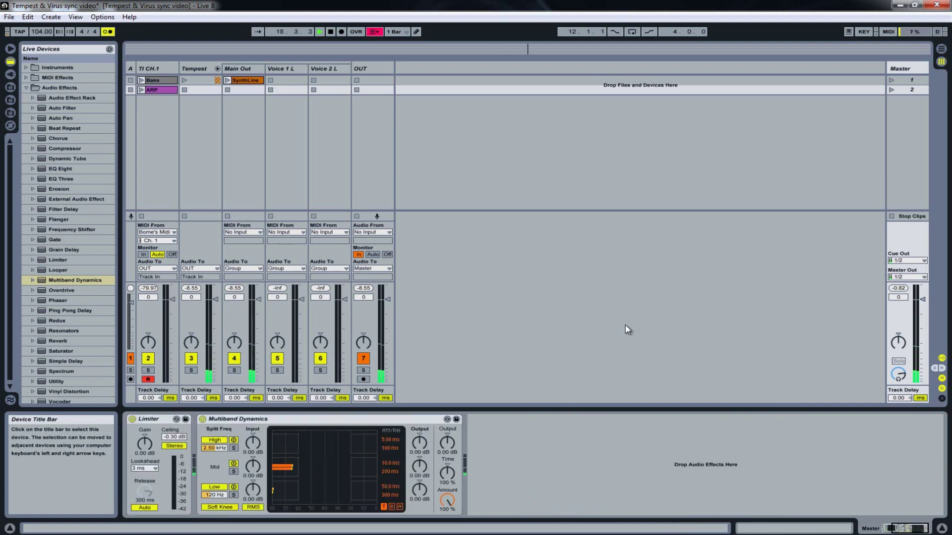
key(ctrl+z)
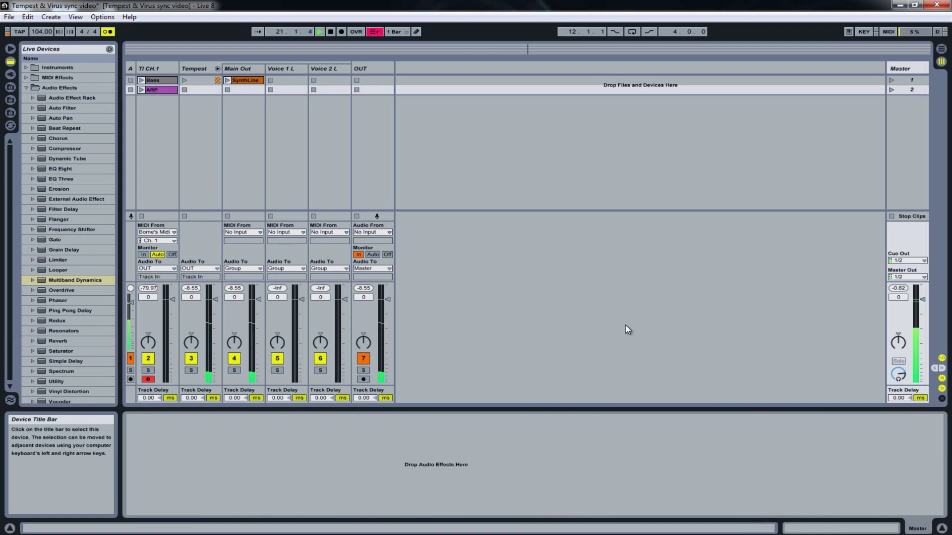
click(330, 32)
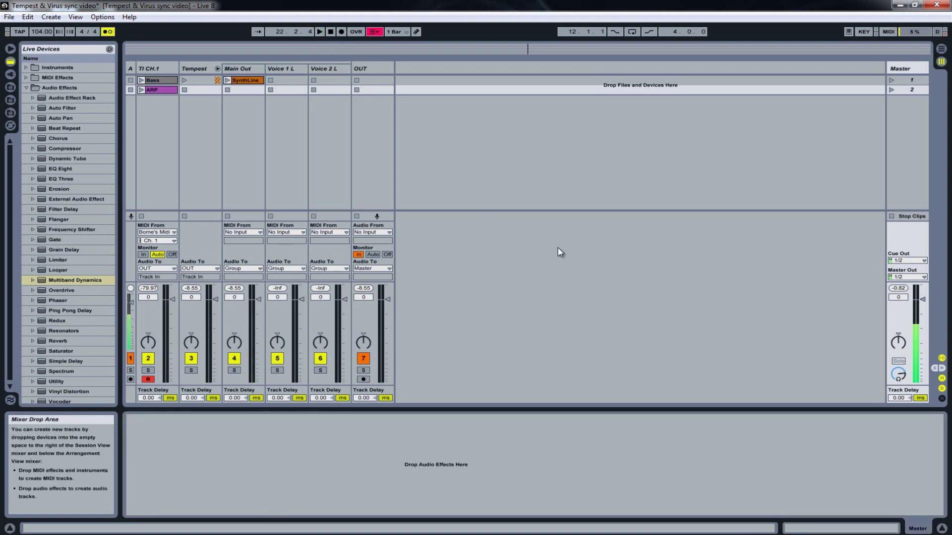
click(900, 69)
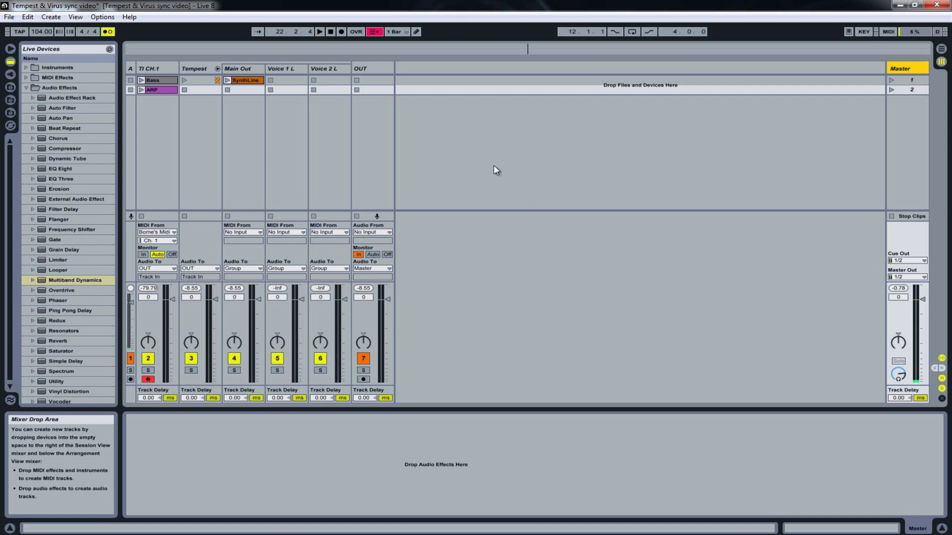
- Show the OUT track's devices, insert a return track and add an EQ Eight to it
click(373, 66)
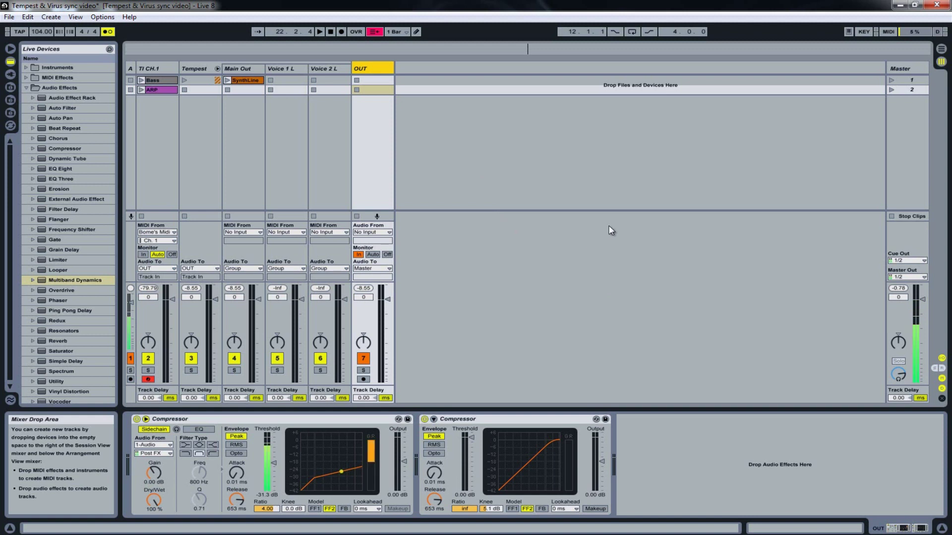
right_click(849, 144)
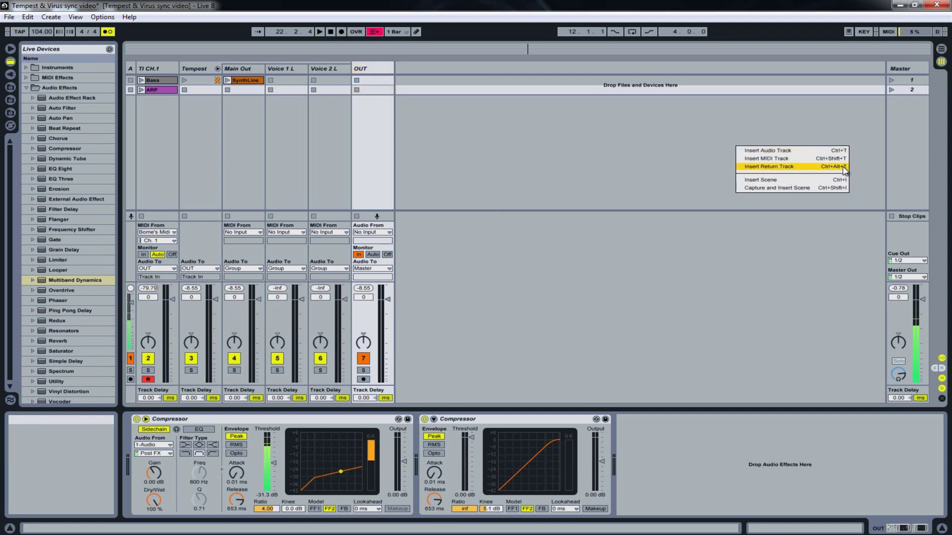
click(842, 167)
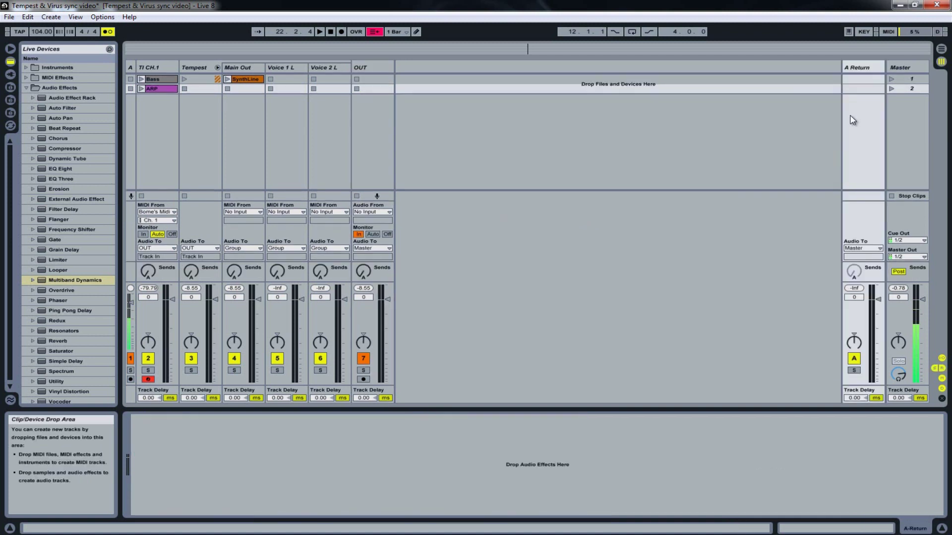
click(860, 68)
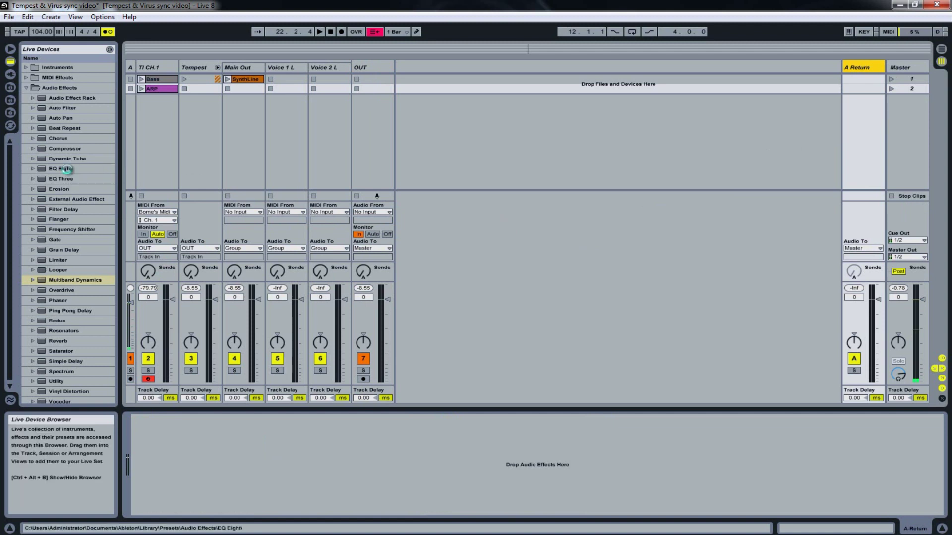
double_click(68, 169)
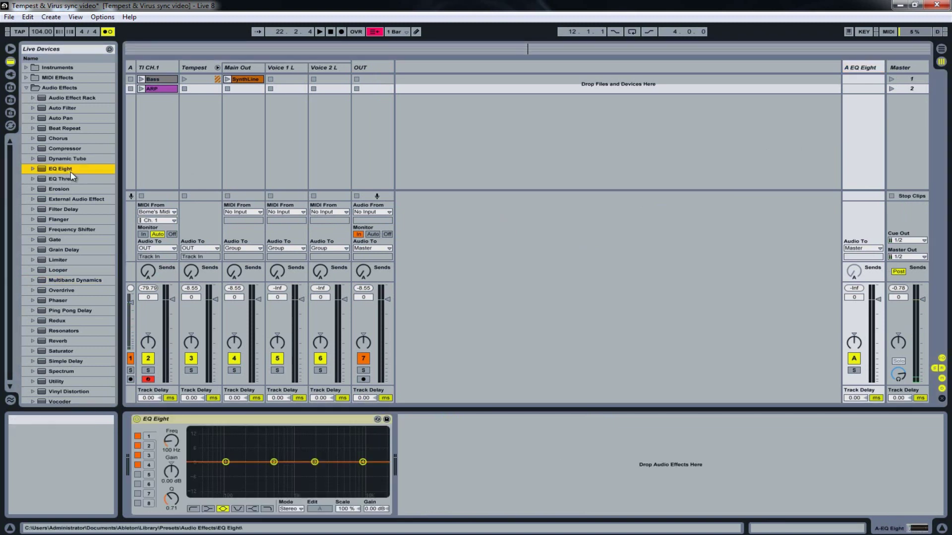
- Turn on Hi-Quality mode for the return track's EQ Eight and check the option again
right_click(308, 423)
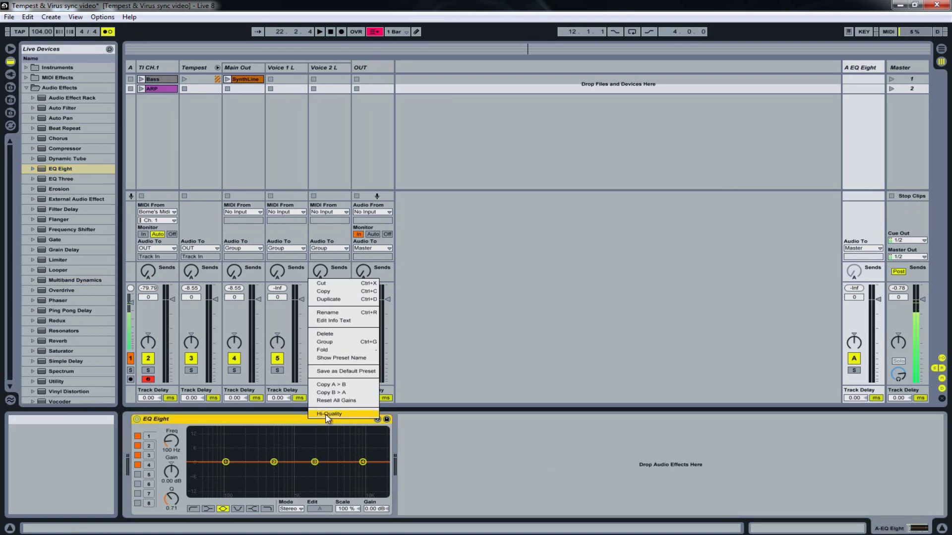
click(325, 414)
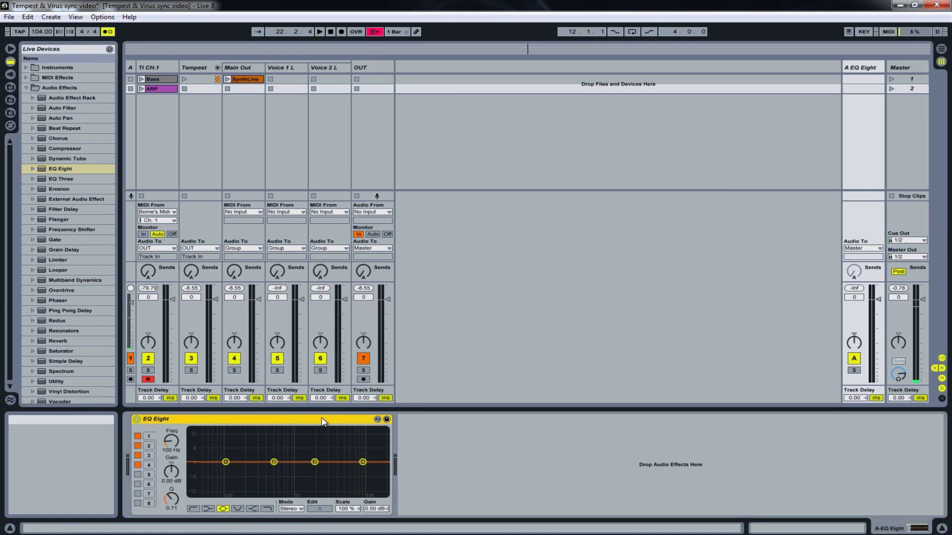
right_click(321, 419)
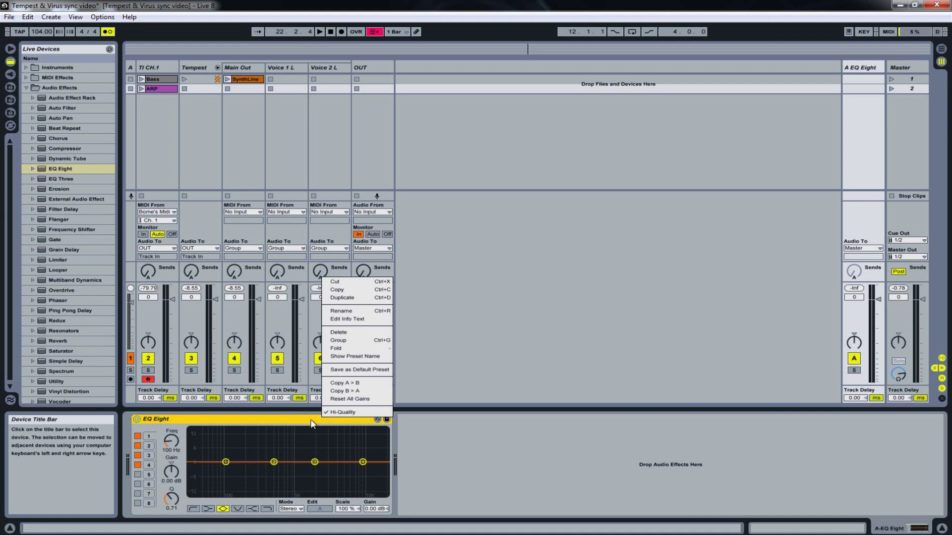
click(312, 423)
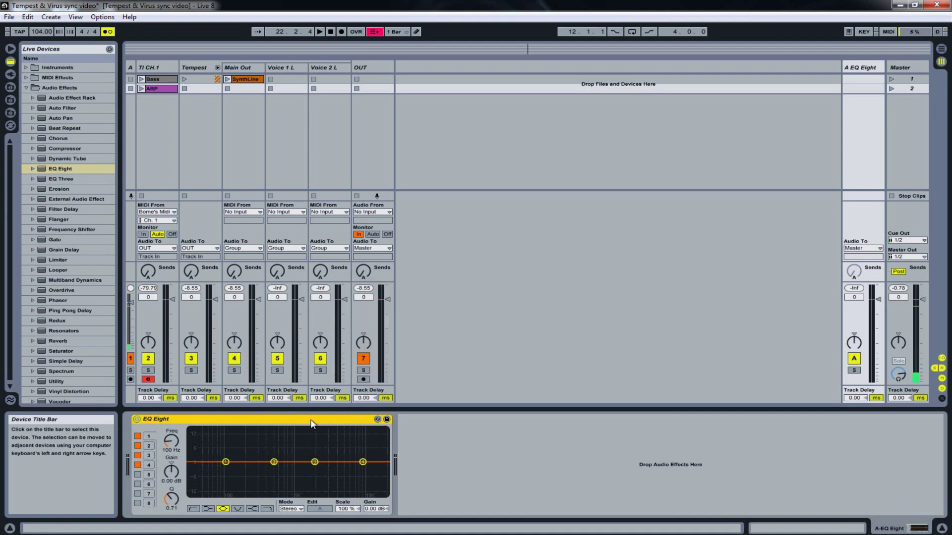
right_click(312, 424)
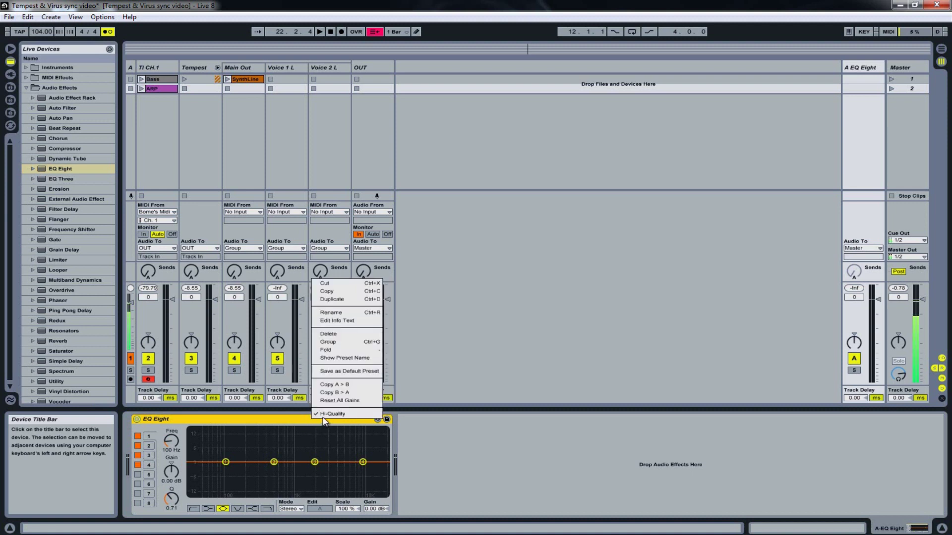
click(347, 394)
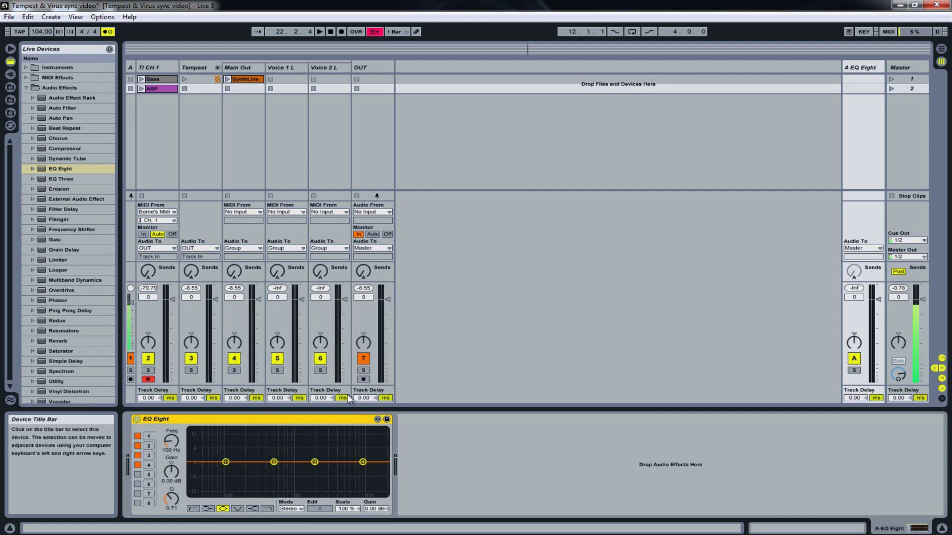
- Delete the EQ Eight return track and select the sidechained Compressor on the OUT track
right_click(855, 73)
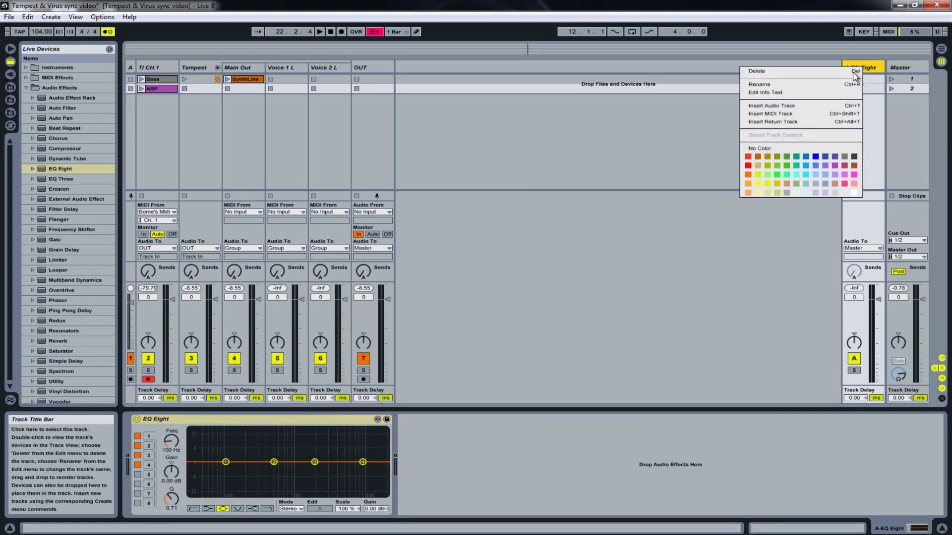
click(854, 72)
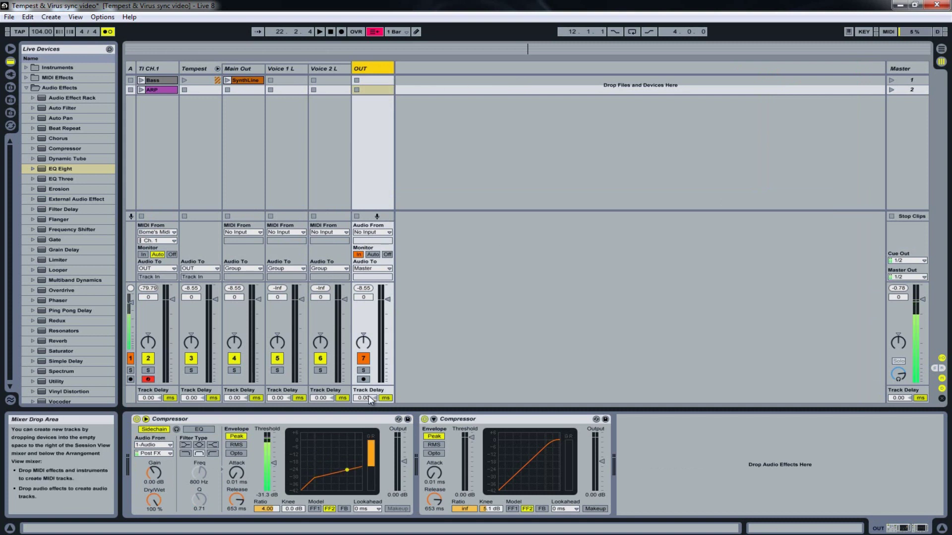
click(293, 420)
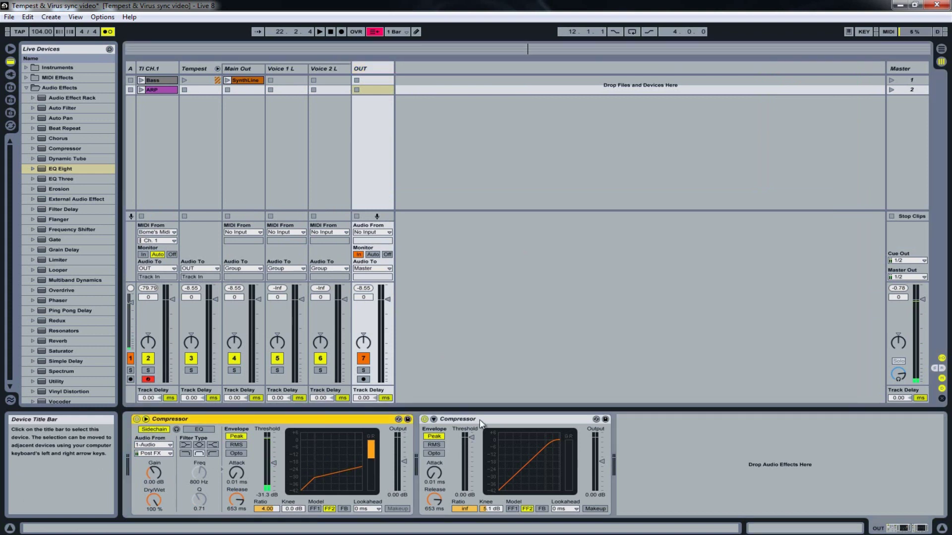
- Group the OUT track's Compressors into an Audio Effect Rack, show its macros and chain list, and create a second chain
right_click(344, 422)
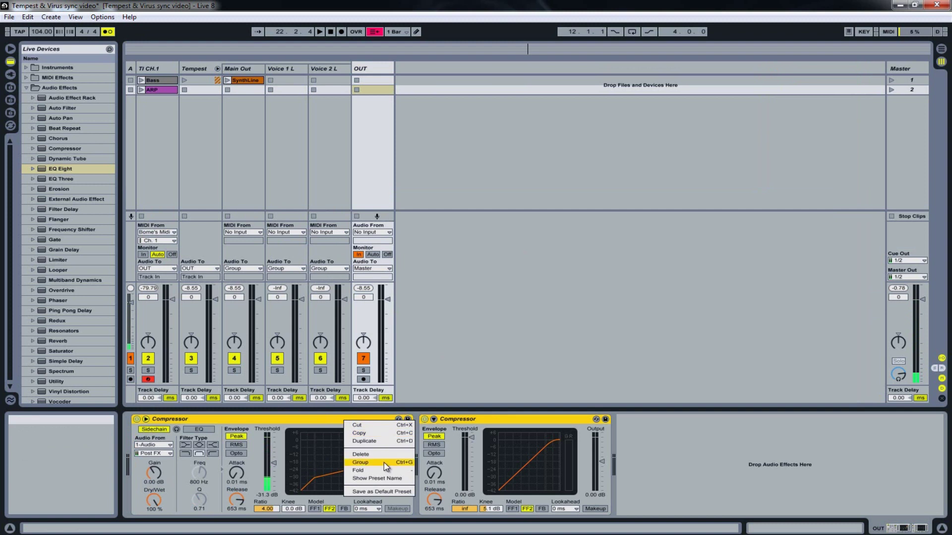
click(367, 462)
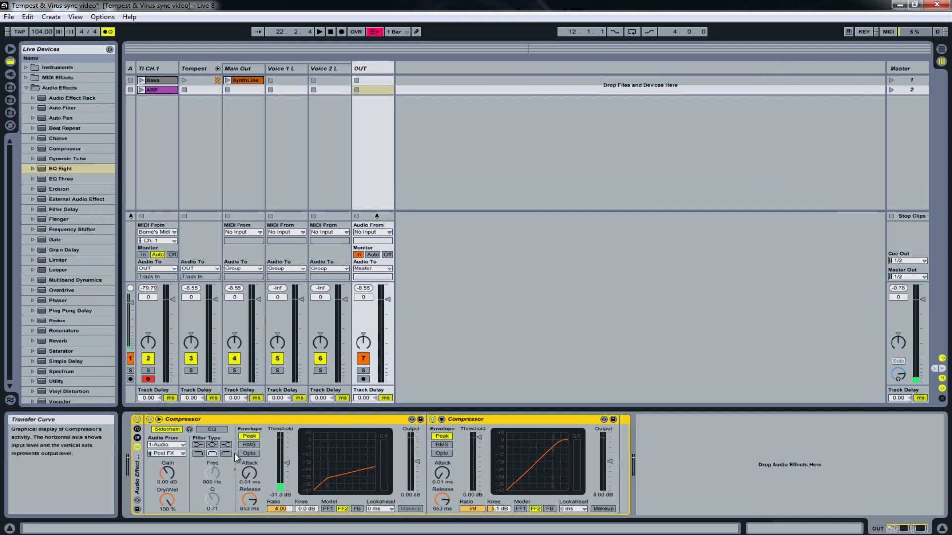
click(138, 428)
click(139, 438)
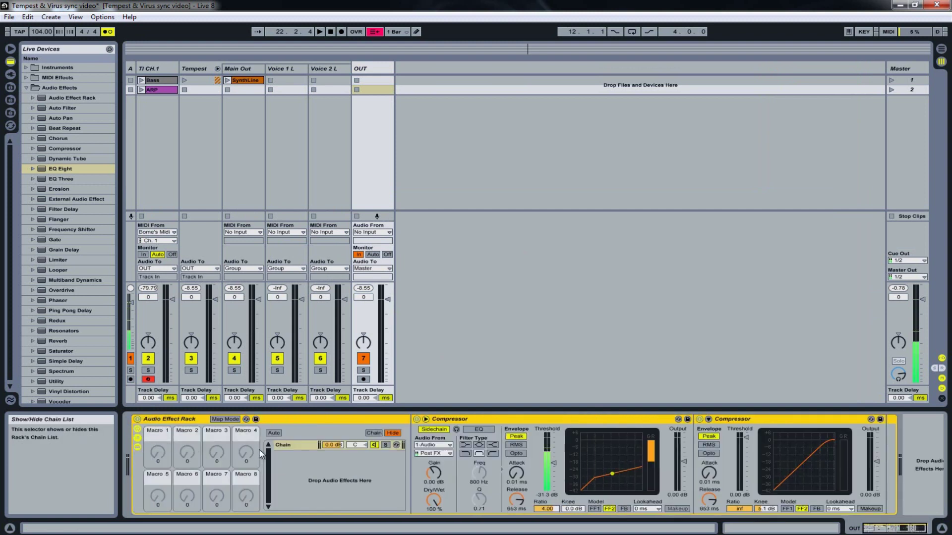
right_click(296, 462)
click(298, 463)
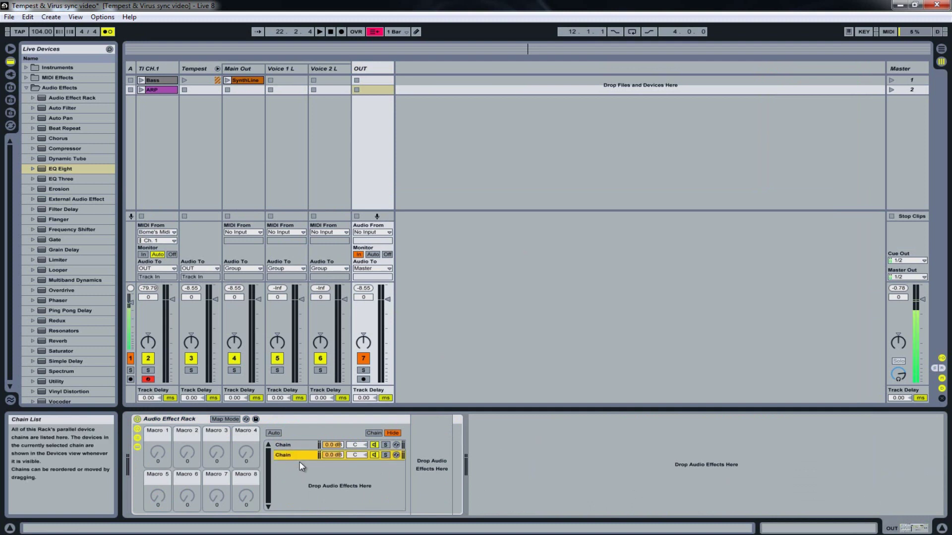
- Add an EQ Eight to the rack's new empty chain and check its device options
click(64, 169)
drag(64, 169, 707, 465)
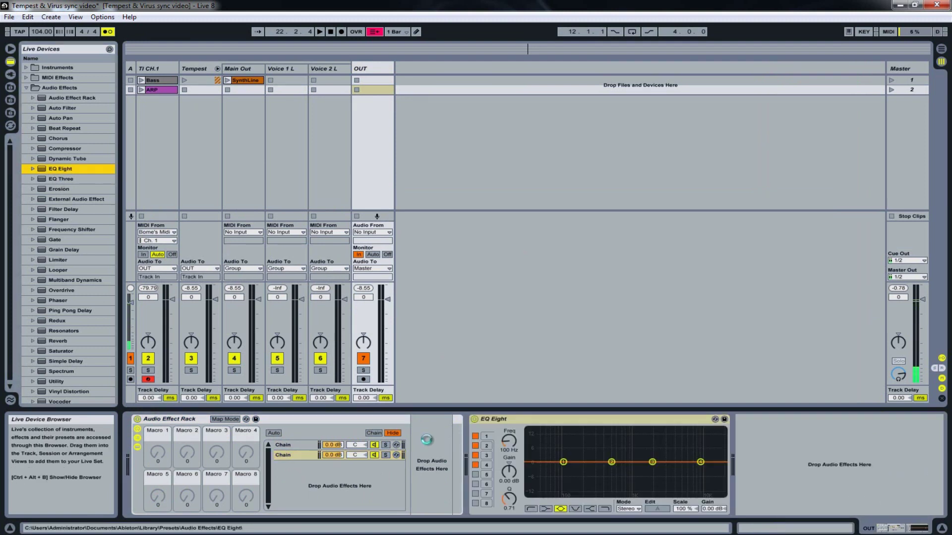
drag(424, 423, 433, 421)
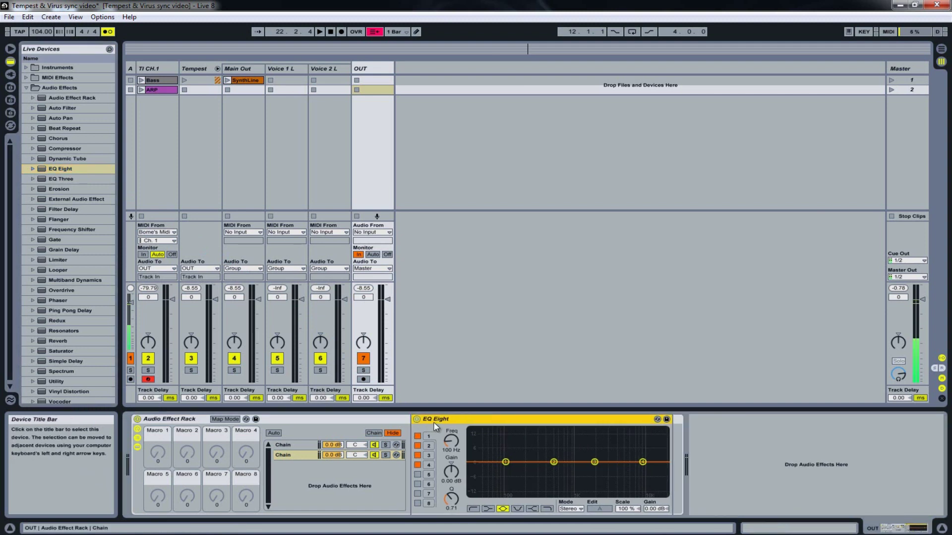
right_click(458, 422)
click(479, 413)
right_click(463, 421)
click(453, 421)
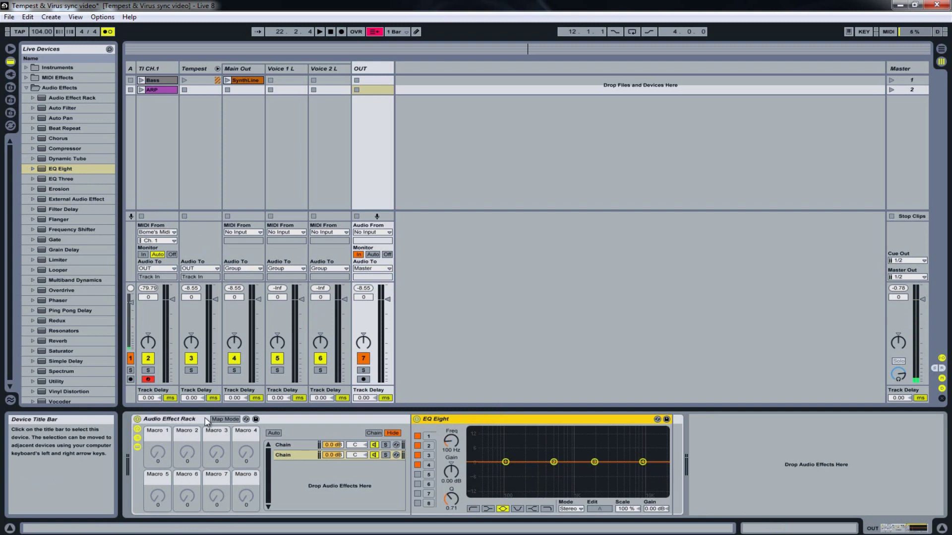
- Undo the EQ Eight, the extra chain and the grouping so the OUT track holds only its two Compressors
key(ctrl+z)
key(ctrl+z)
key(ctrl+z)
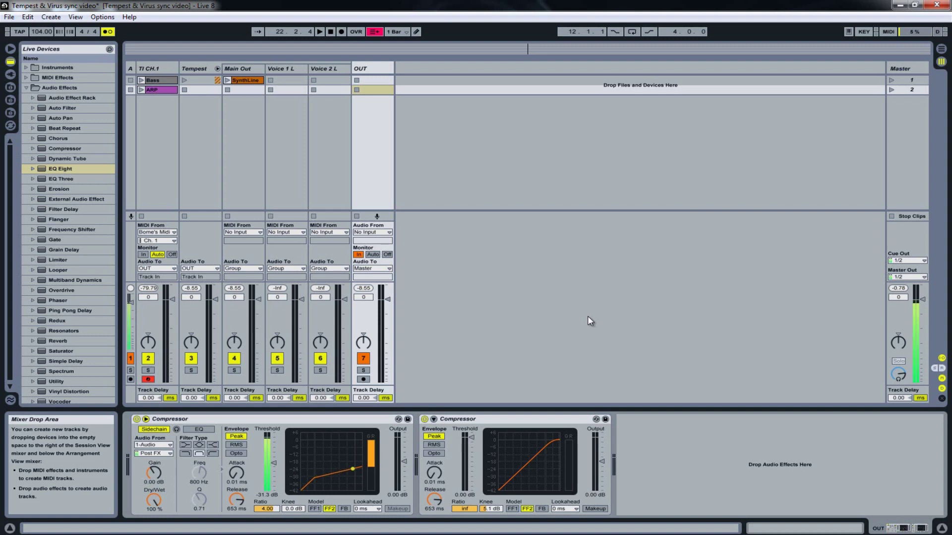
- Open the MIDI sync preferences and examine the MIDI Clock Sync Delay of the 828mkII and Tempest outputs
click(102, 17)
click(195, 286)
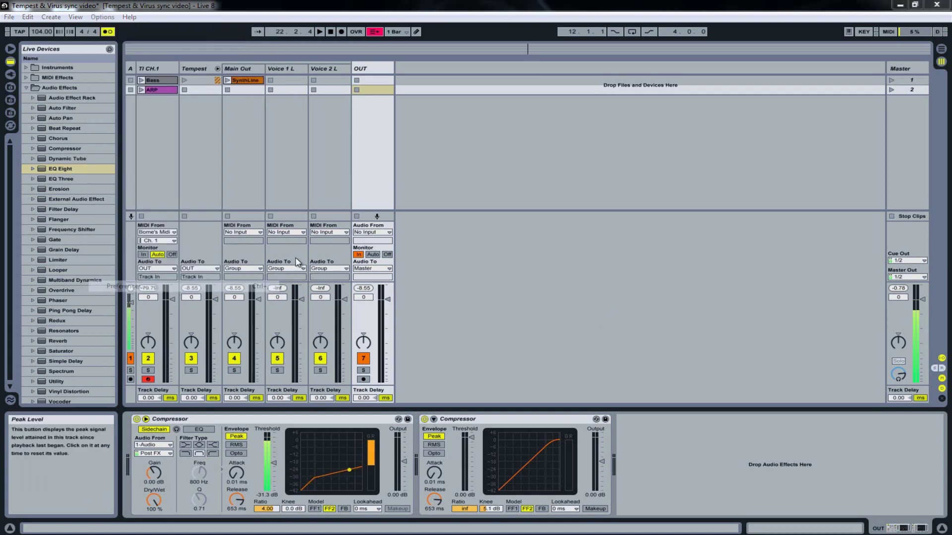
scroll(409, 267, down, 5)
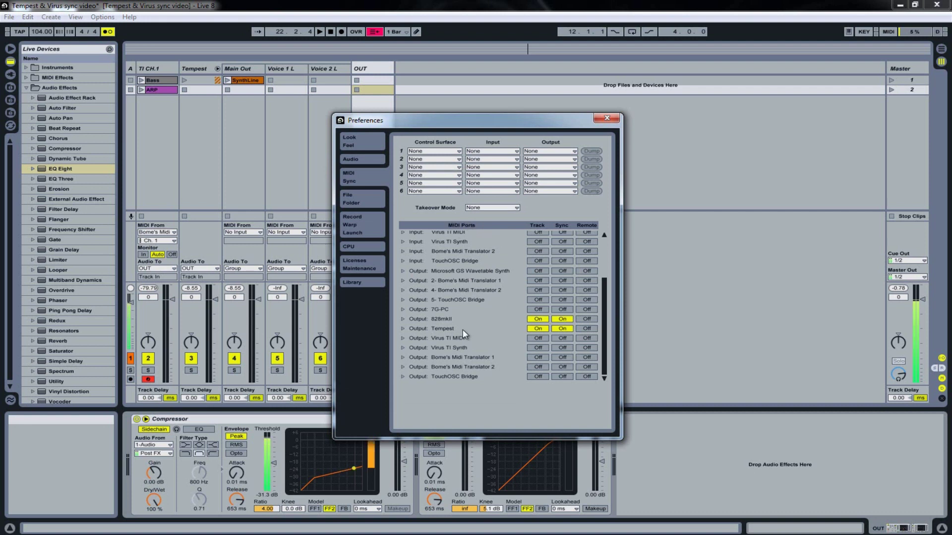
click(403, 318)
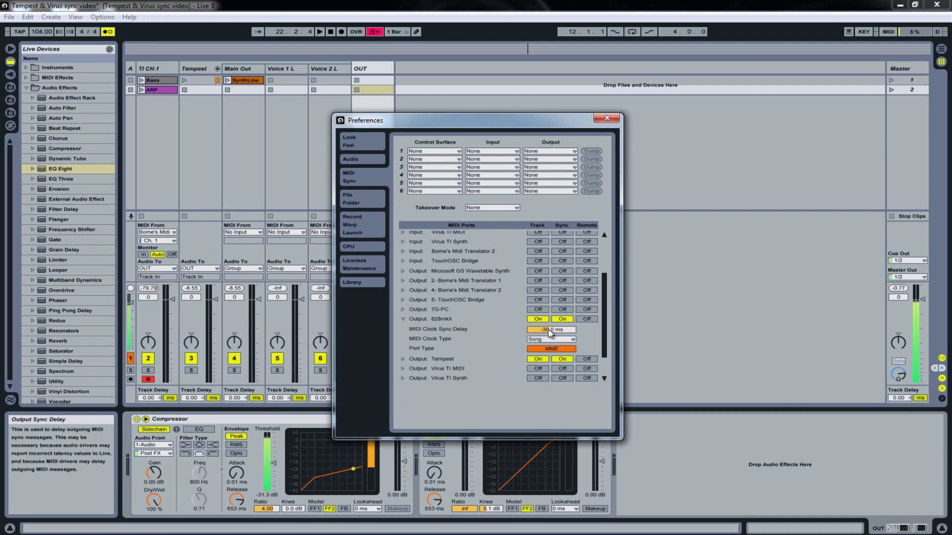
click(403, 318)
click(404, 328)
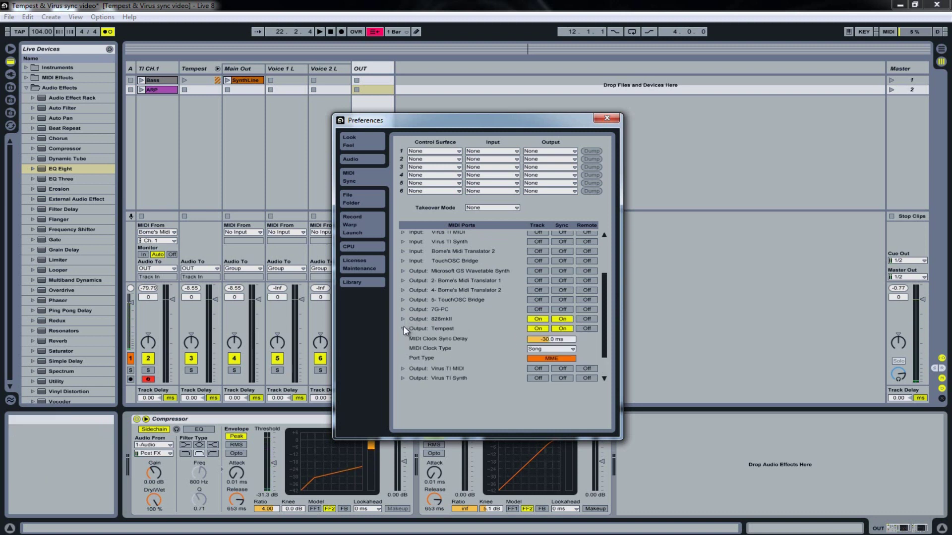
click(403, 328)
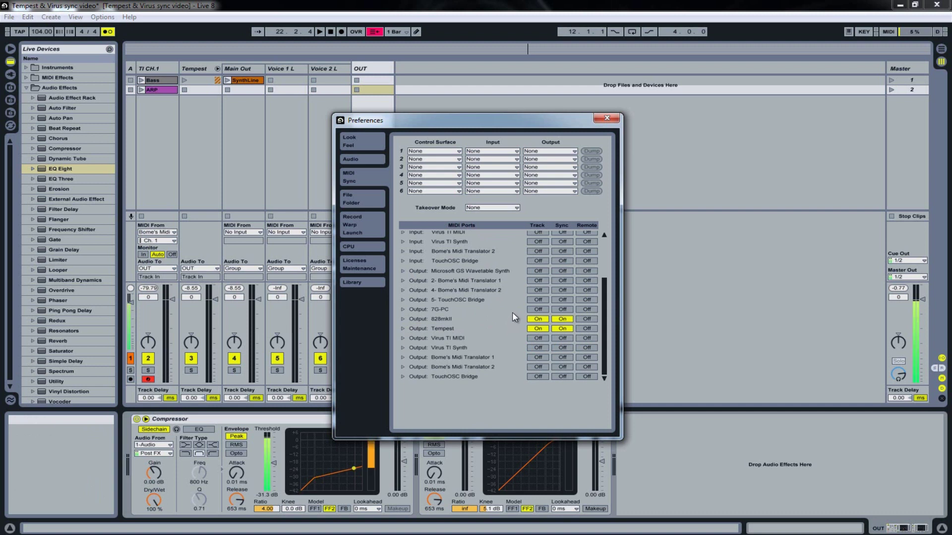
- Recheck the clock sync settings of the 828mkII and Tempest outputs and close the preferences
click(403, 320)
click(403, 319)
click(403, 329)
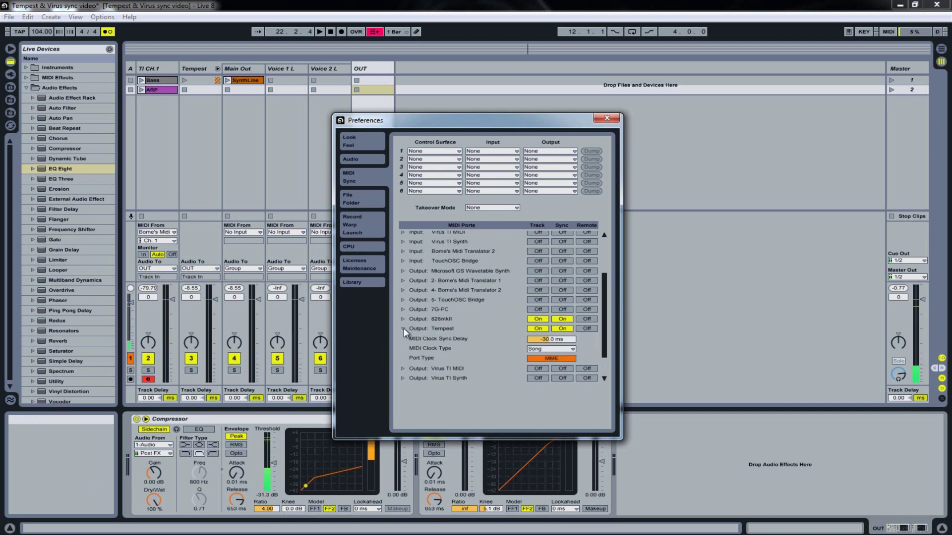
click(403, 328)
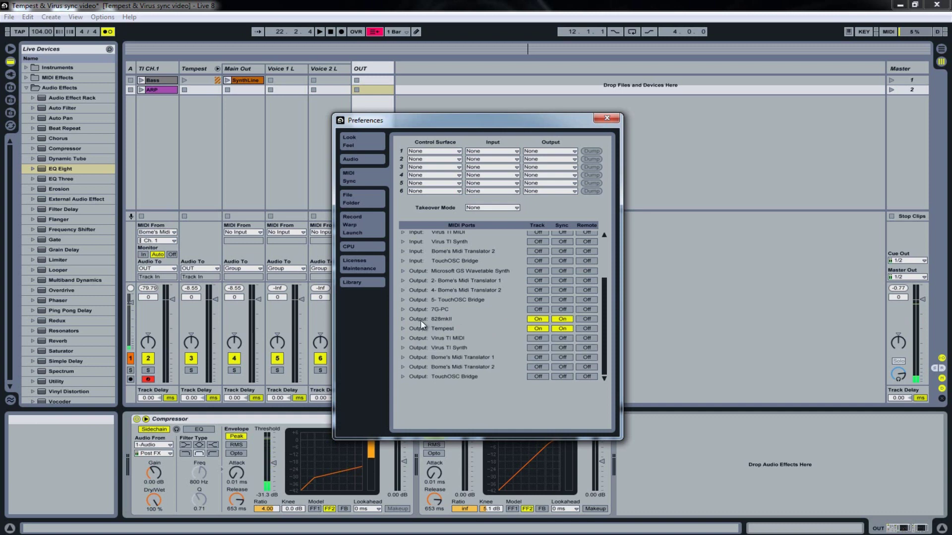
click(613, 118)
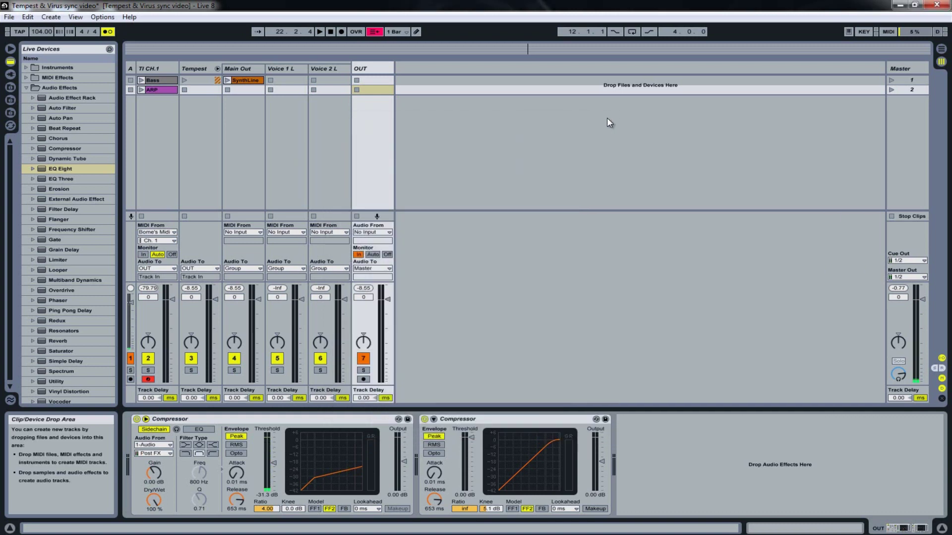
- Restart playback from 1.1.1 with the metronome off and launch the Bass and SynthLine clips
click(329, 31)
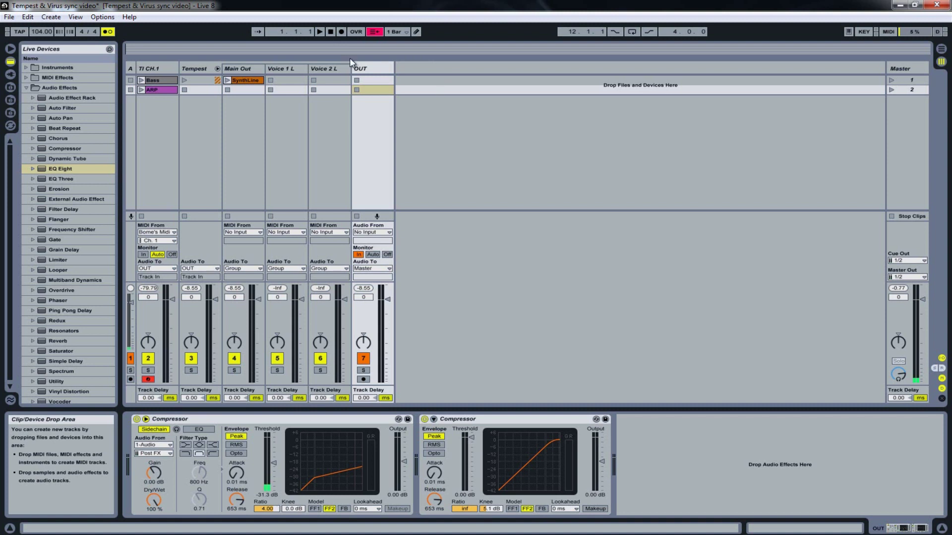
click(319, 33)
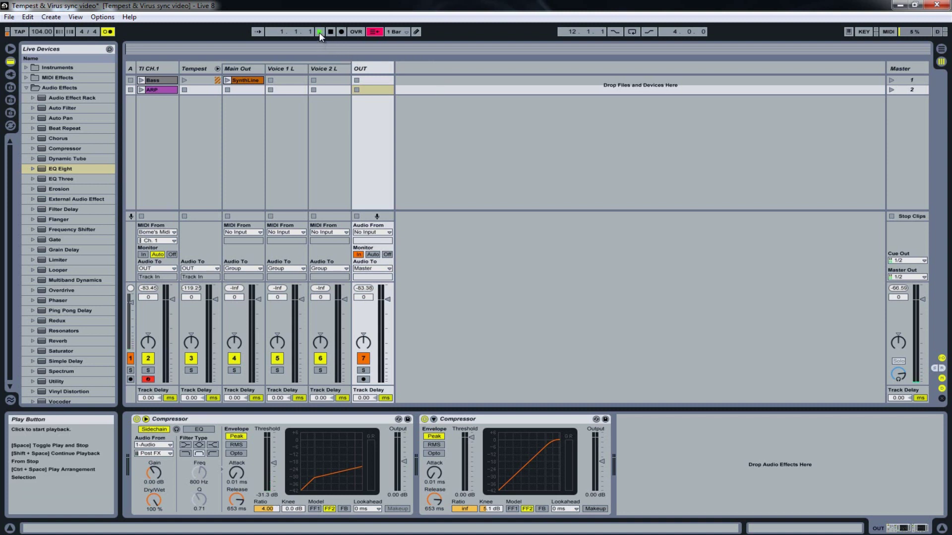
click(108, 32)
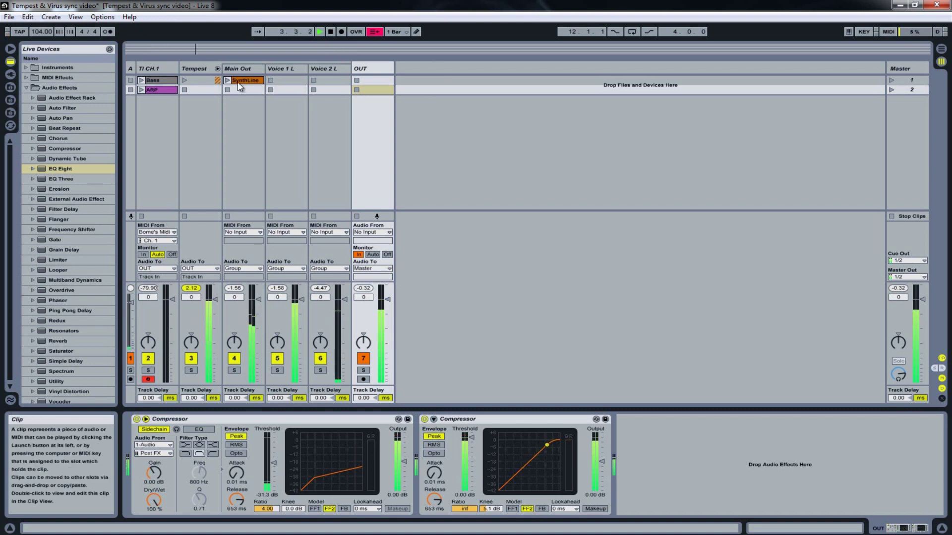
click(142, 79)
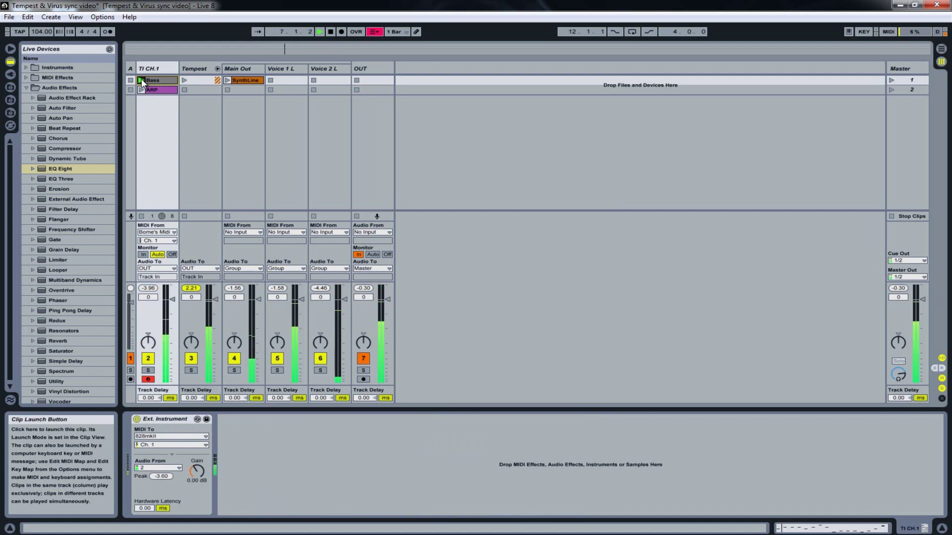
click(226, 79)
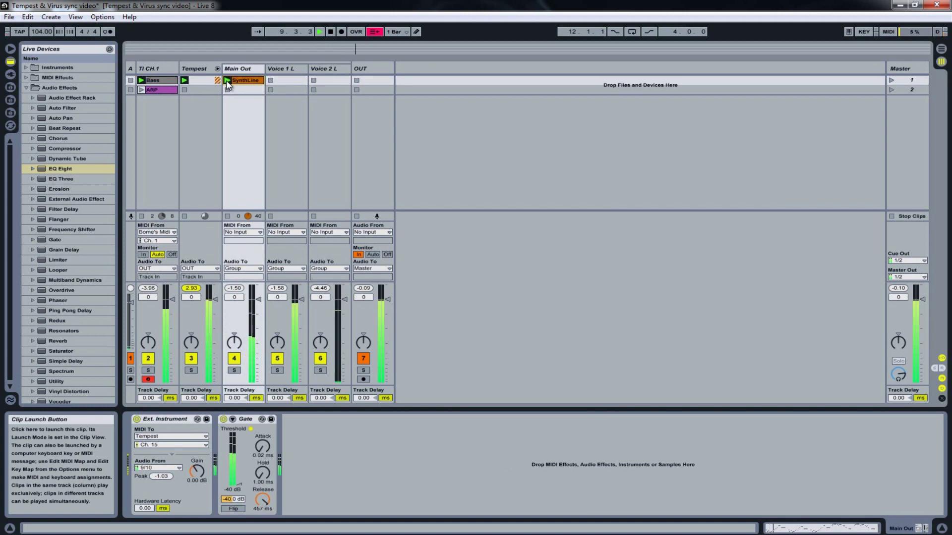
- Restart playback repeatedly to test the synced start, and stop the song and all clips
click(330, 32)
click(320, 32)
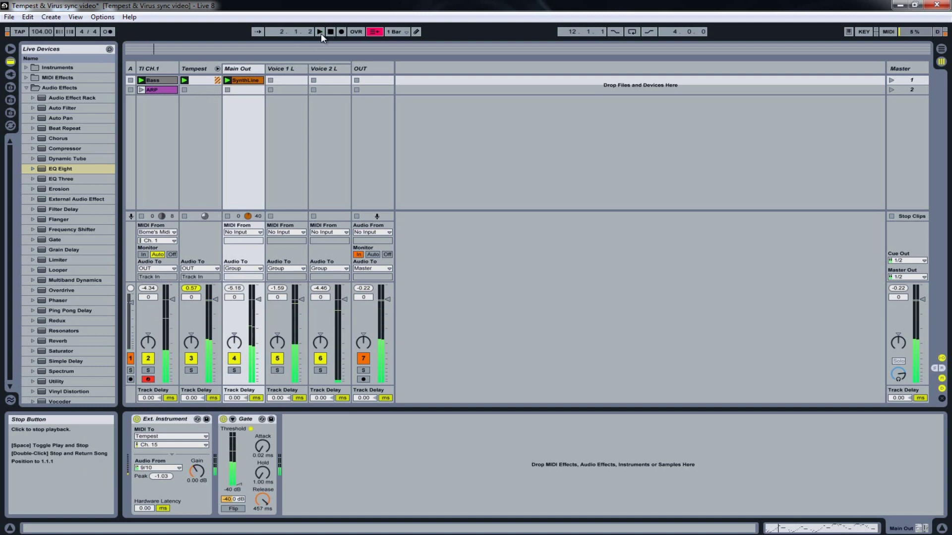
click(320, 32)
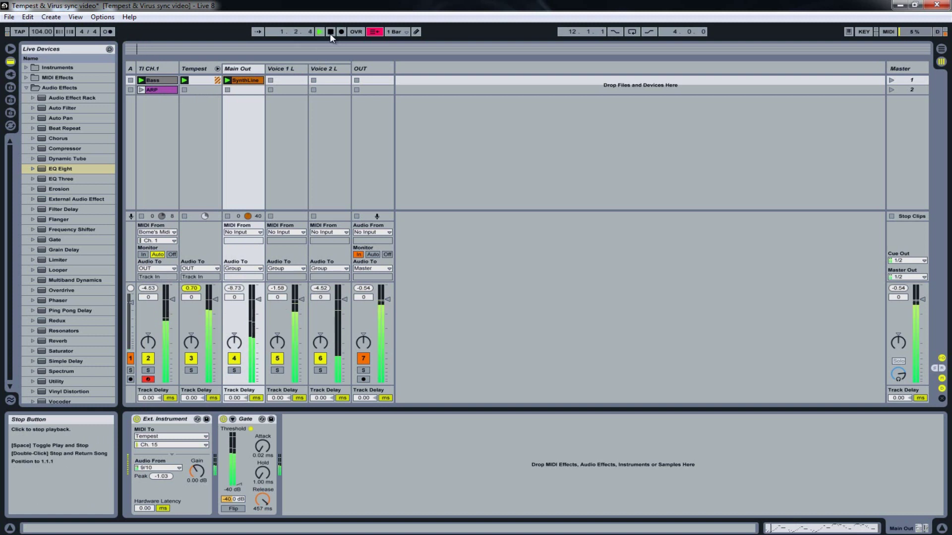
click(330, 34)
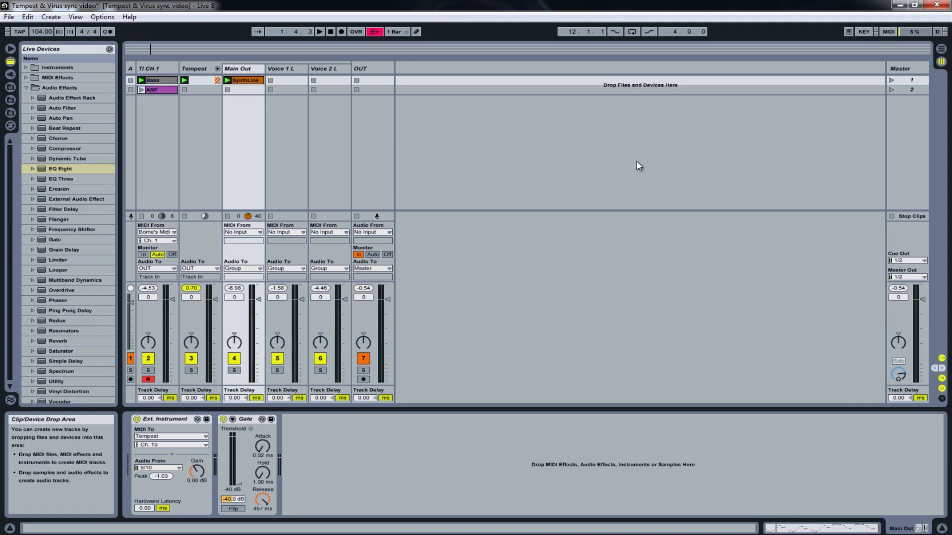
click(891, 216)
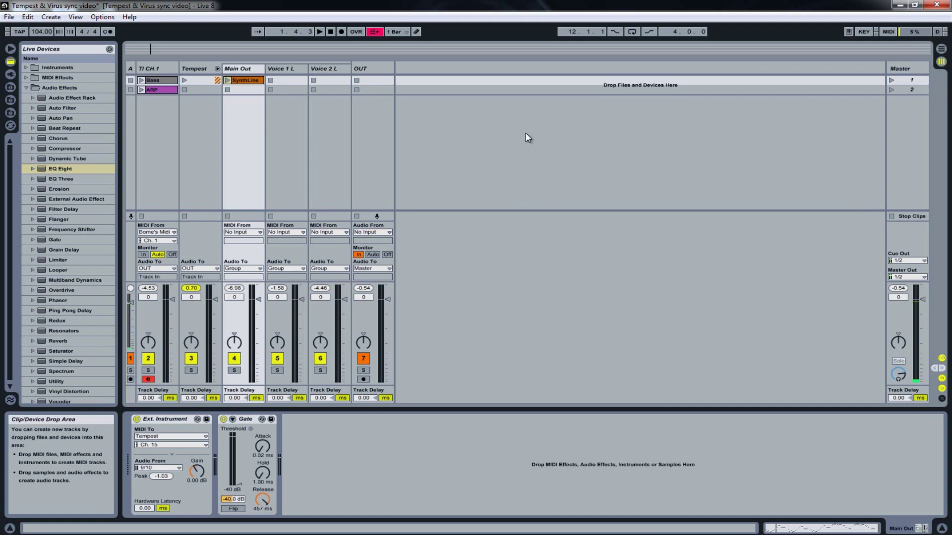
key(space)
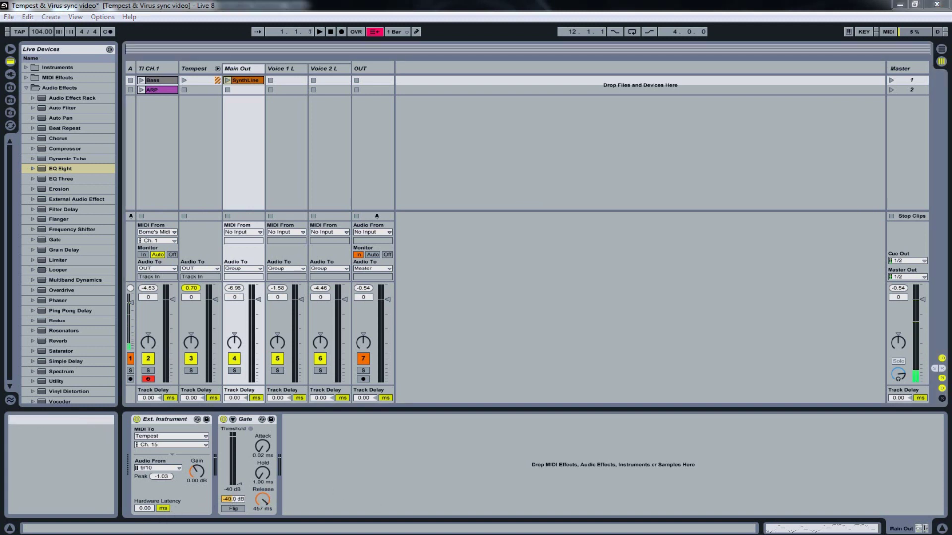
- Switch to the Opera browser and open the Products page of the Innerclock Systems site
key(alt+Tab)
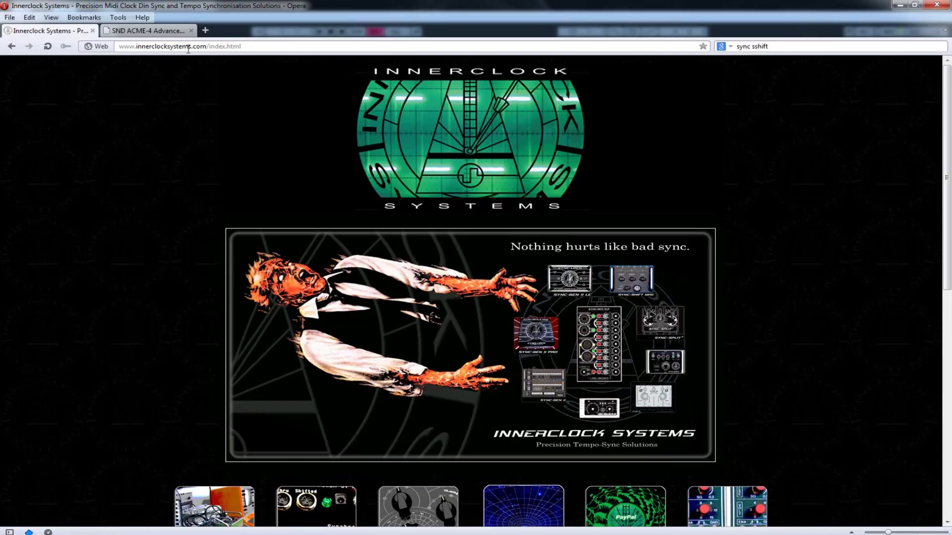
scroll(273, 138, down, 5)
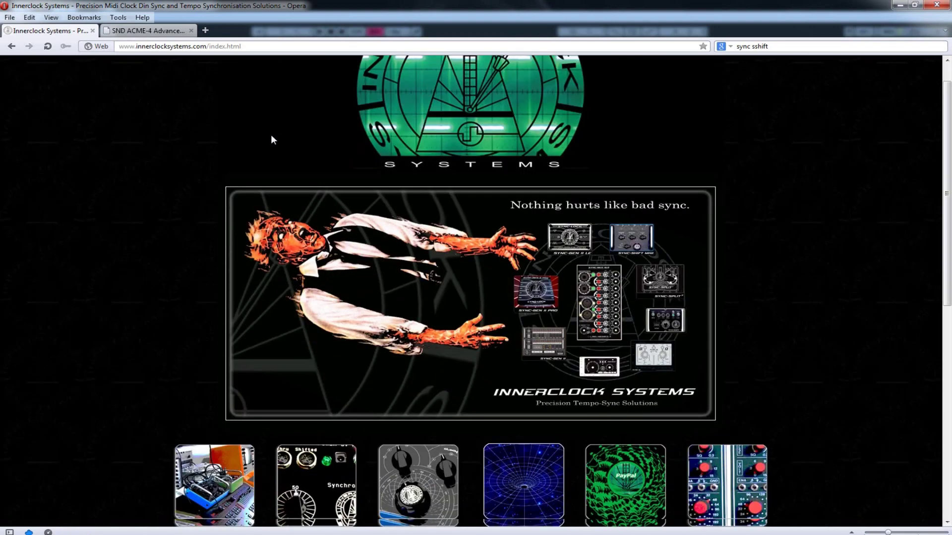
scroll(406, 182, down, 2)
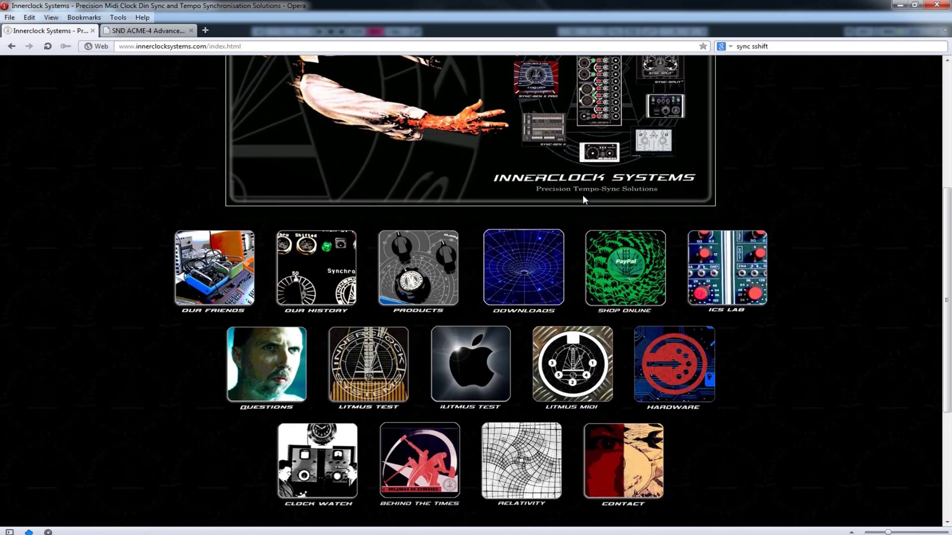
scroll(591, 200, down, 3)
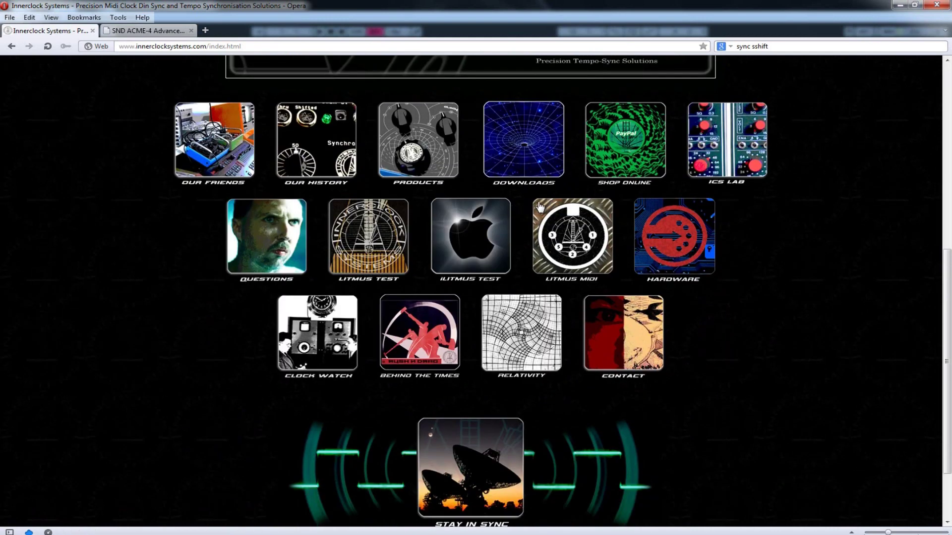
scroll(435, 206, up, 2)
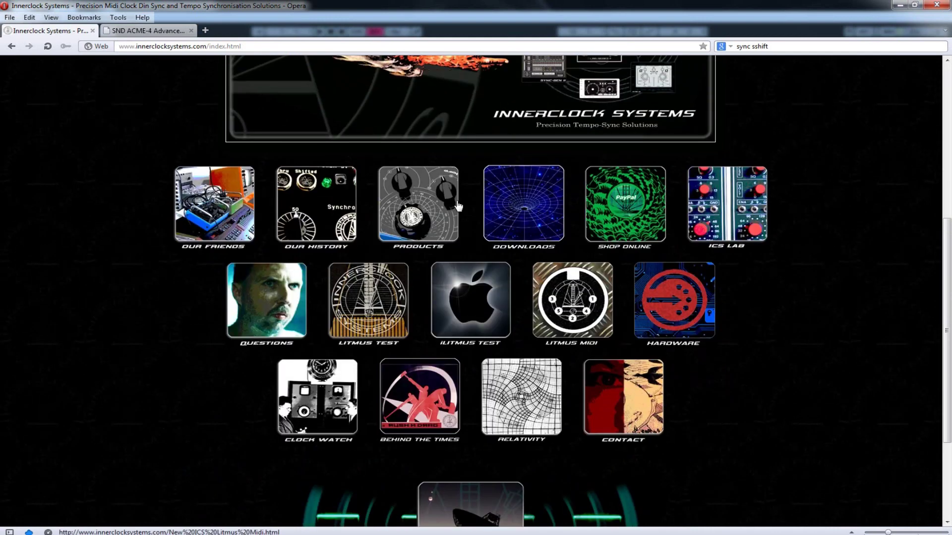
click(423, 208)
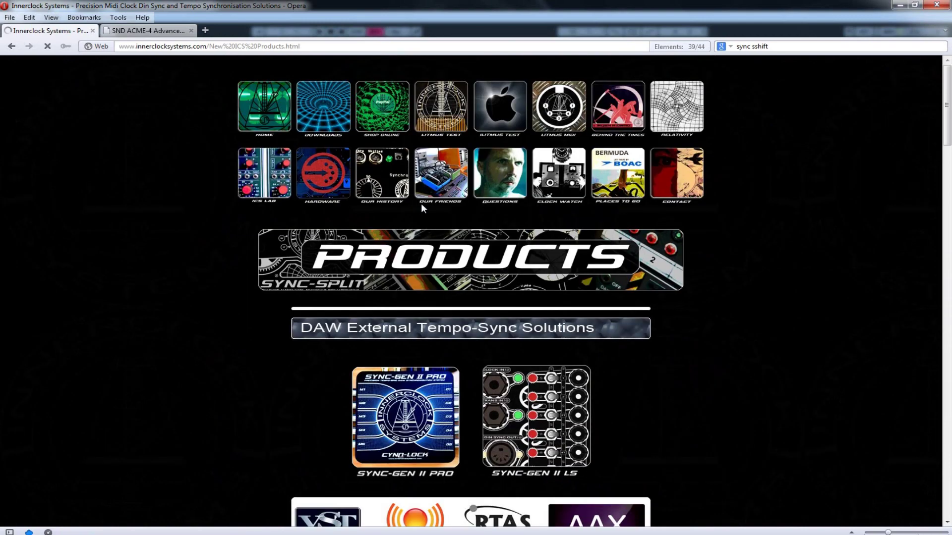
- Look through the Innerclock Systems product range, from the DAW tempo-sync units to the Sync-Shift start offset correction devices
scroll(364, 212, down, 3)
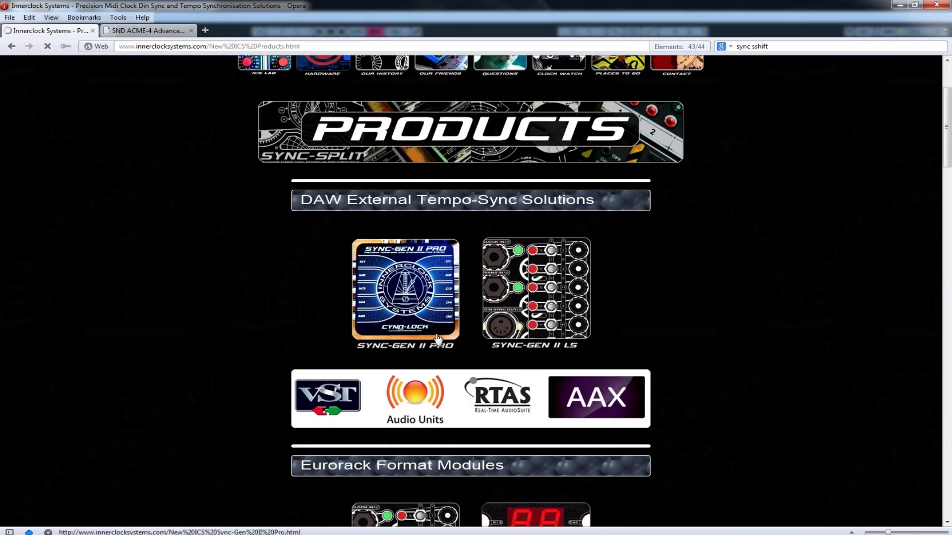
scroll(436, 336, down, 2)
scroll(435, 336, down, 5)
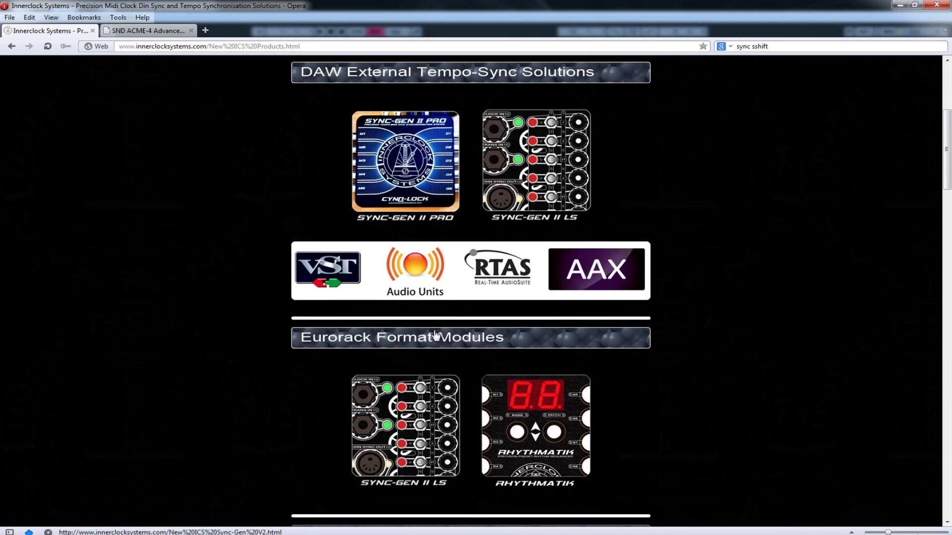
scroll(435, 336, down, 7)
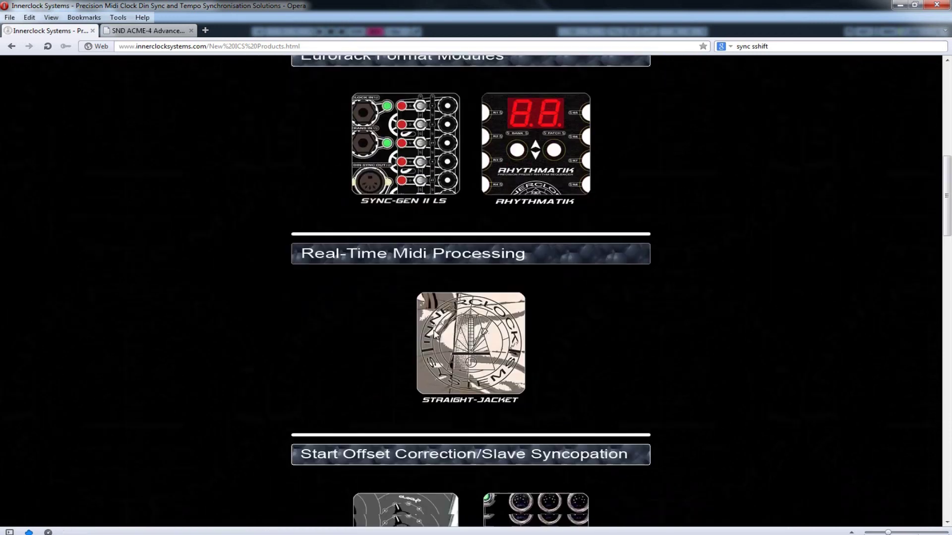
scroll(434, 331, down, 1)
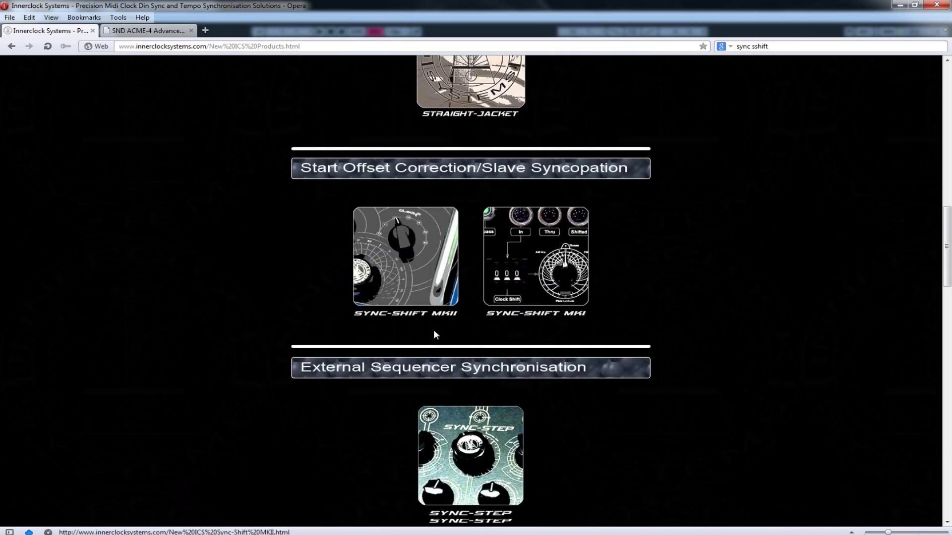
scroll(337, 281, up, 8)
scroll(337, 282, up, 8)
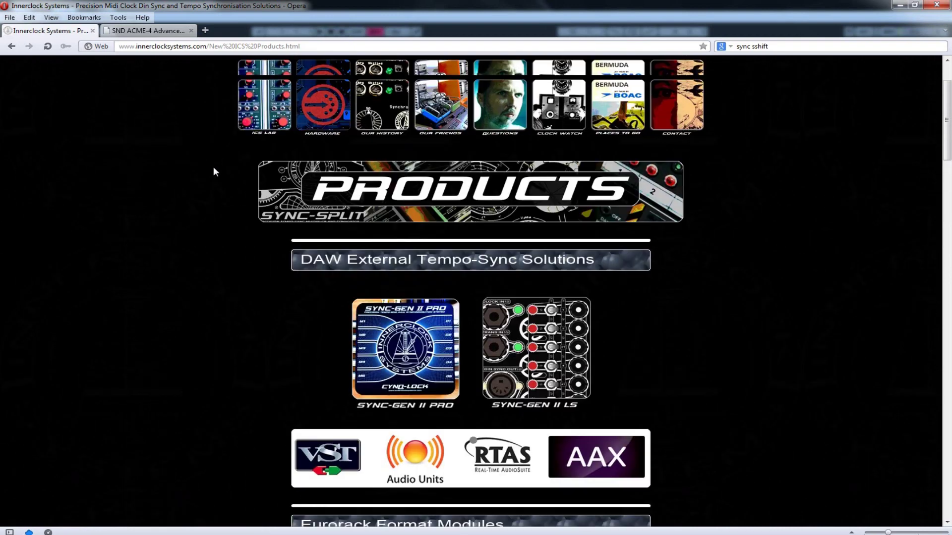
- Review the features and price on the SND ACME-4 Advanced Clock Management Engine page and return to Live
click(155, 33)
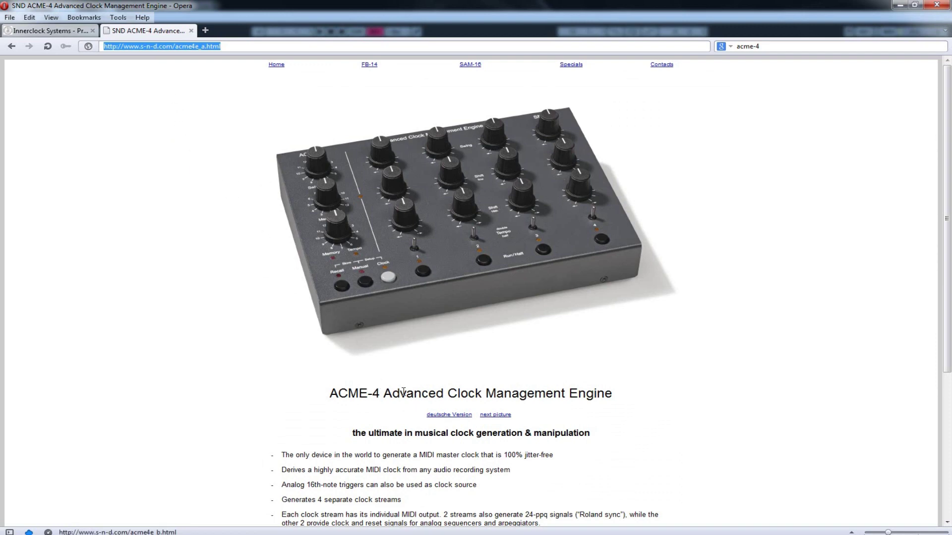
scroll(360, 402, down, 5)
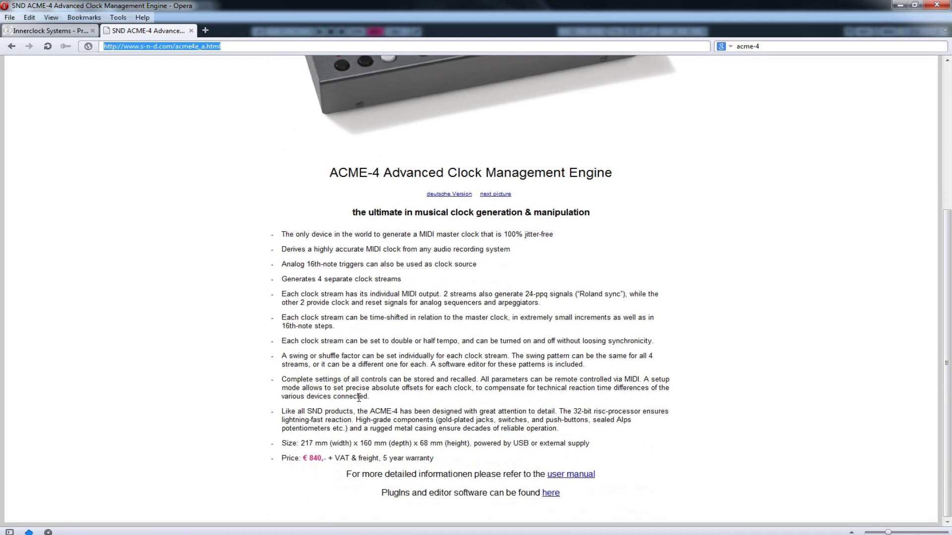
scroll(360, 402, up, 5)
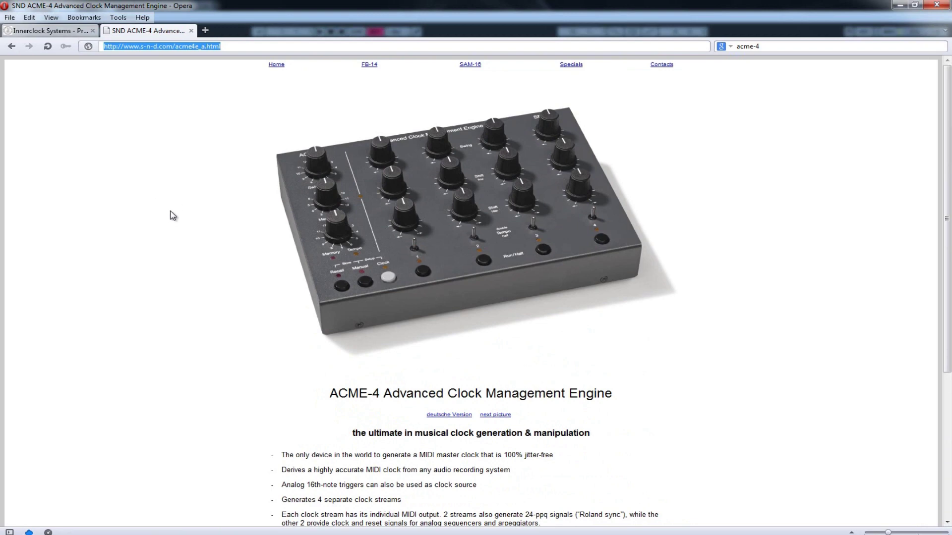
scroll(173, 216, down, 3)
scroll(174, 216, up, 3)
key(alt+Tab)
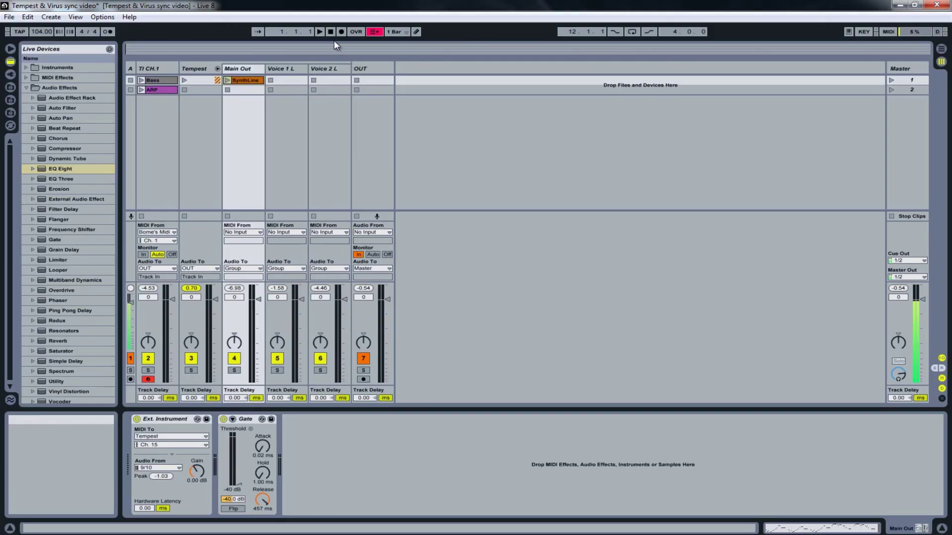